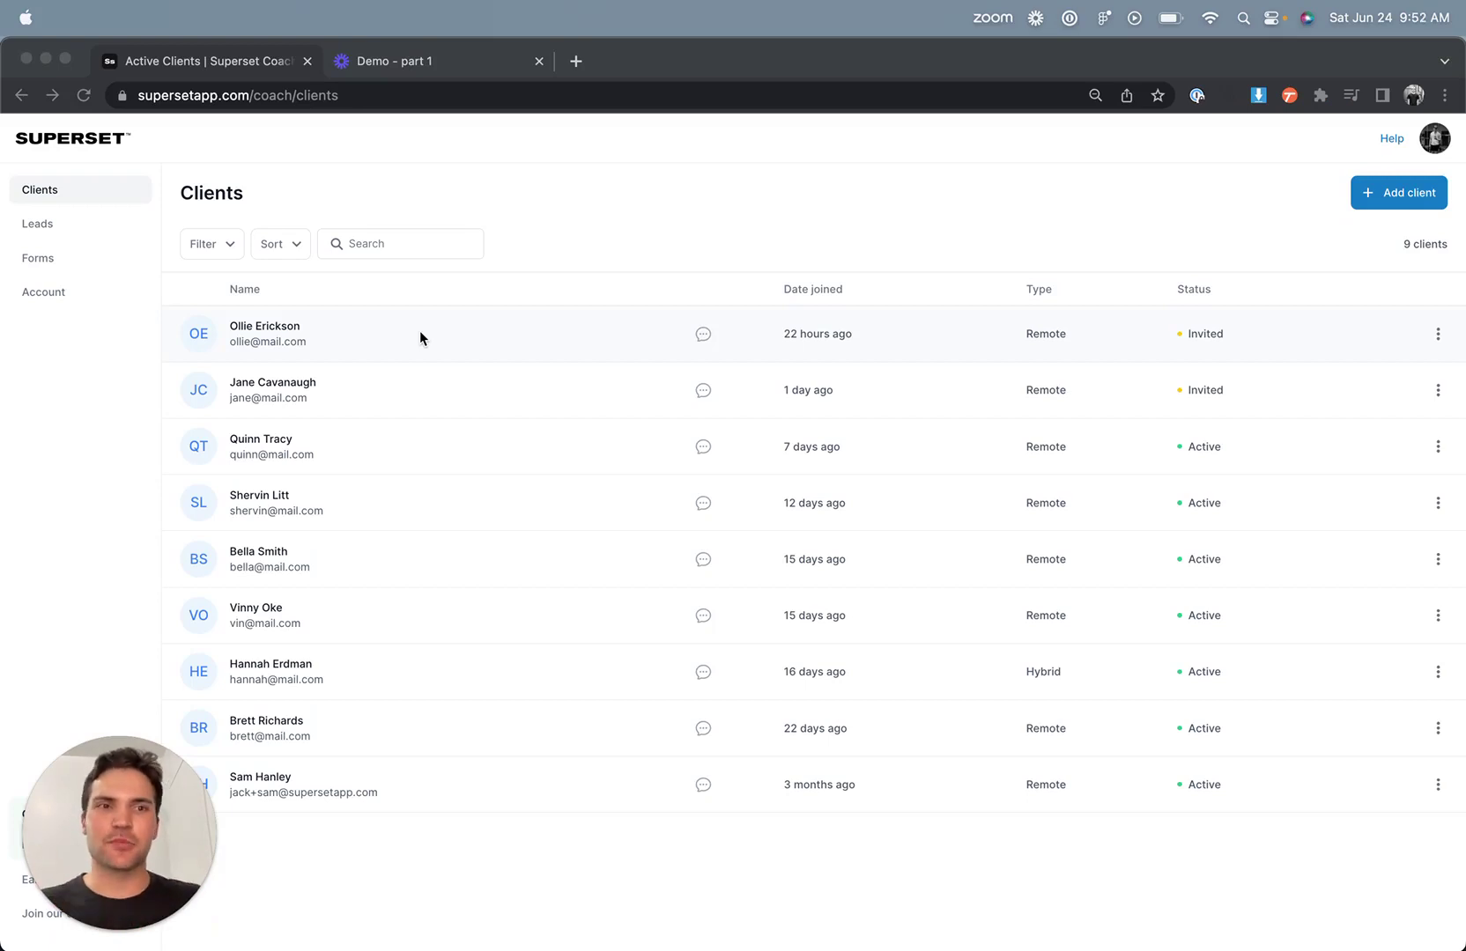
- Add a new Remote client with the client's first and last name, e-mail and phone number
left_click(1396, 197)
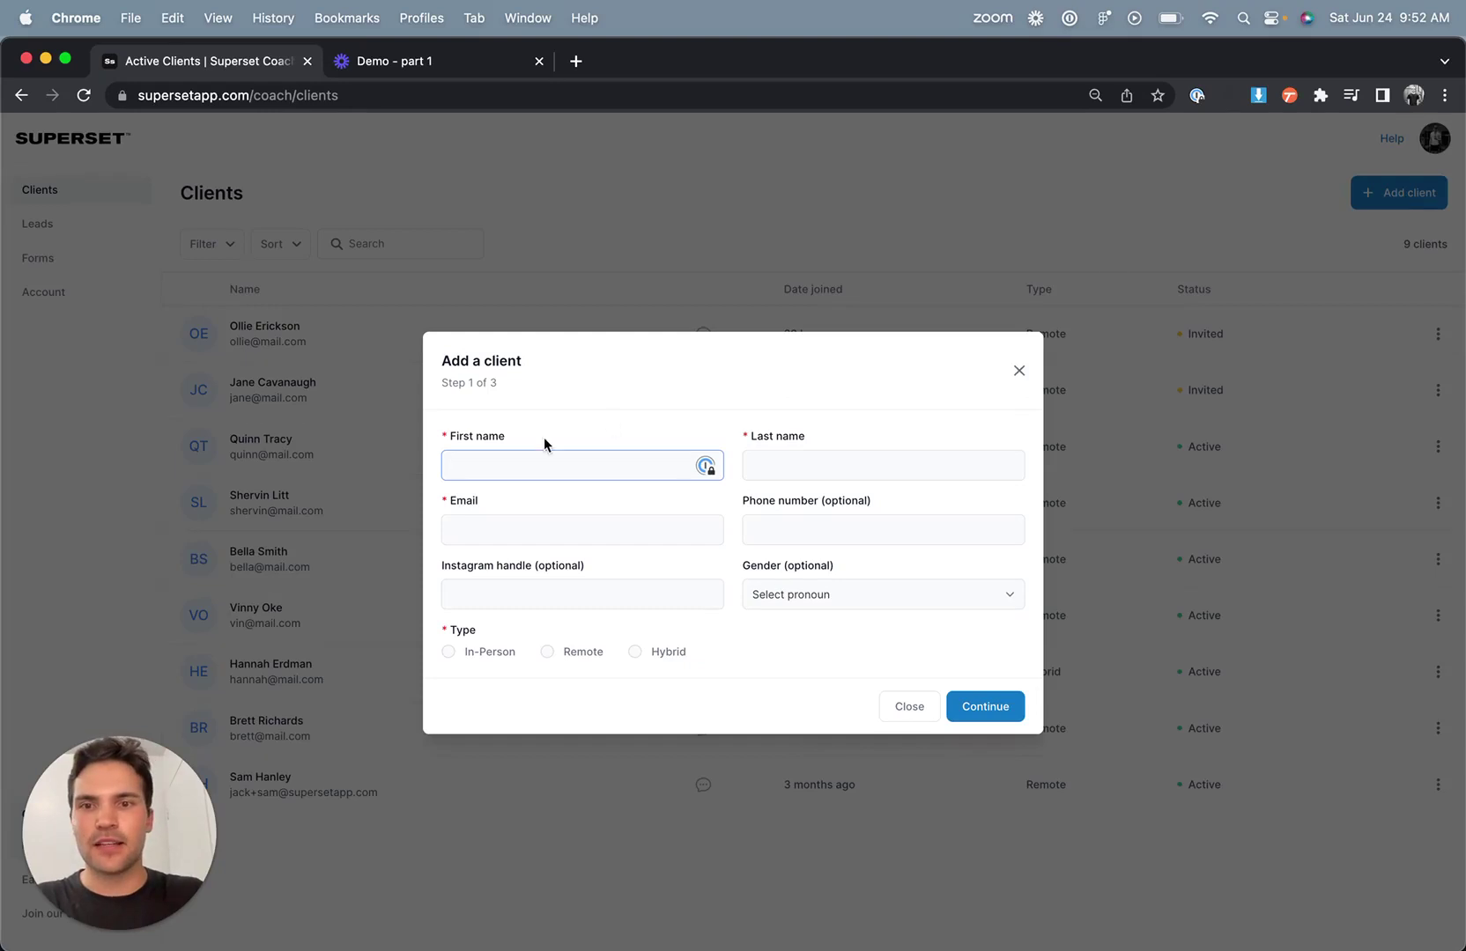
type("Harry")
key("Tab")
type("G")
key("Tab")
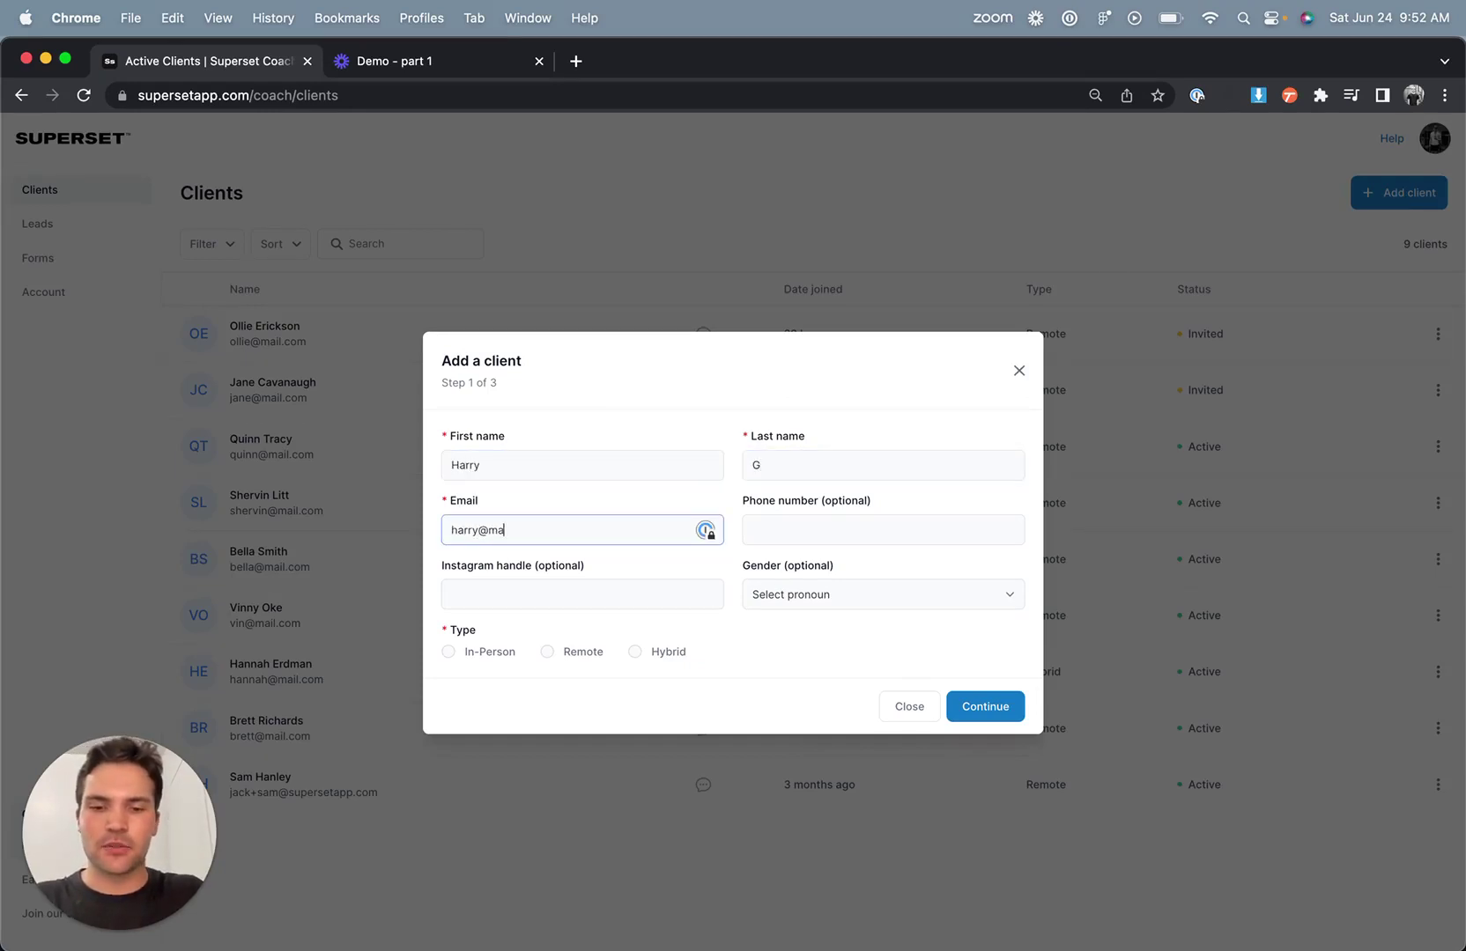
key("Tab")
type("1231231234")
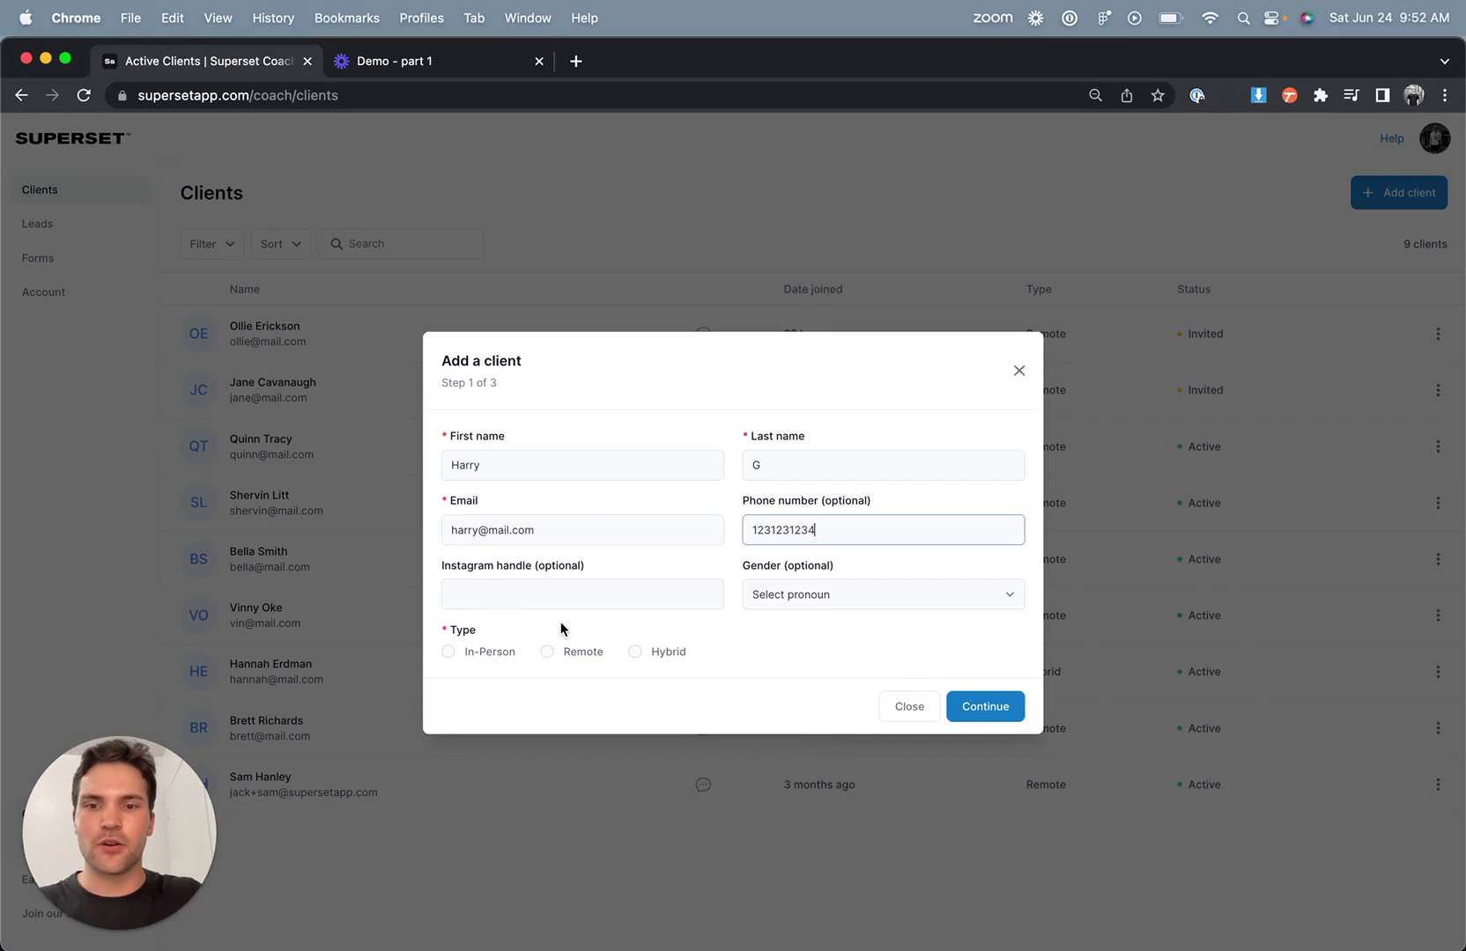
left_click(577, 659)
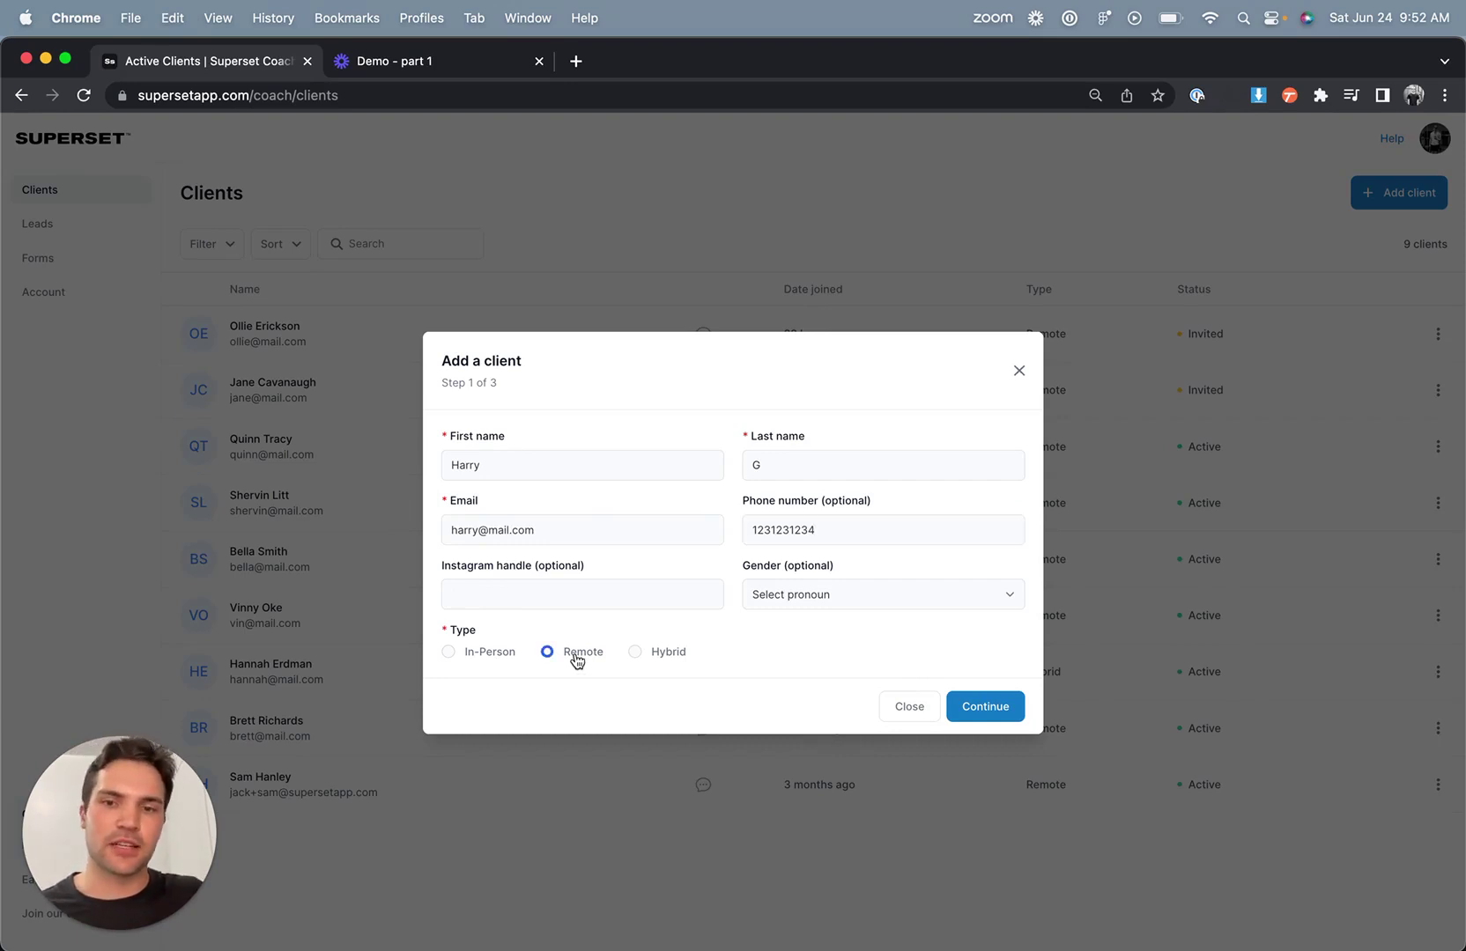
left_click(992, 708)
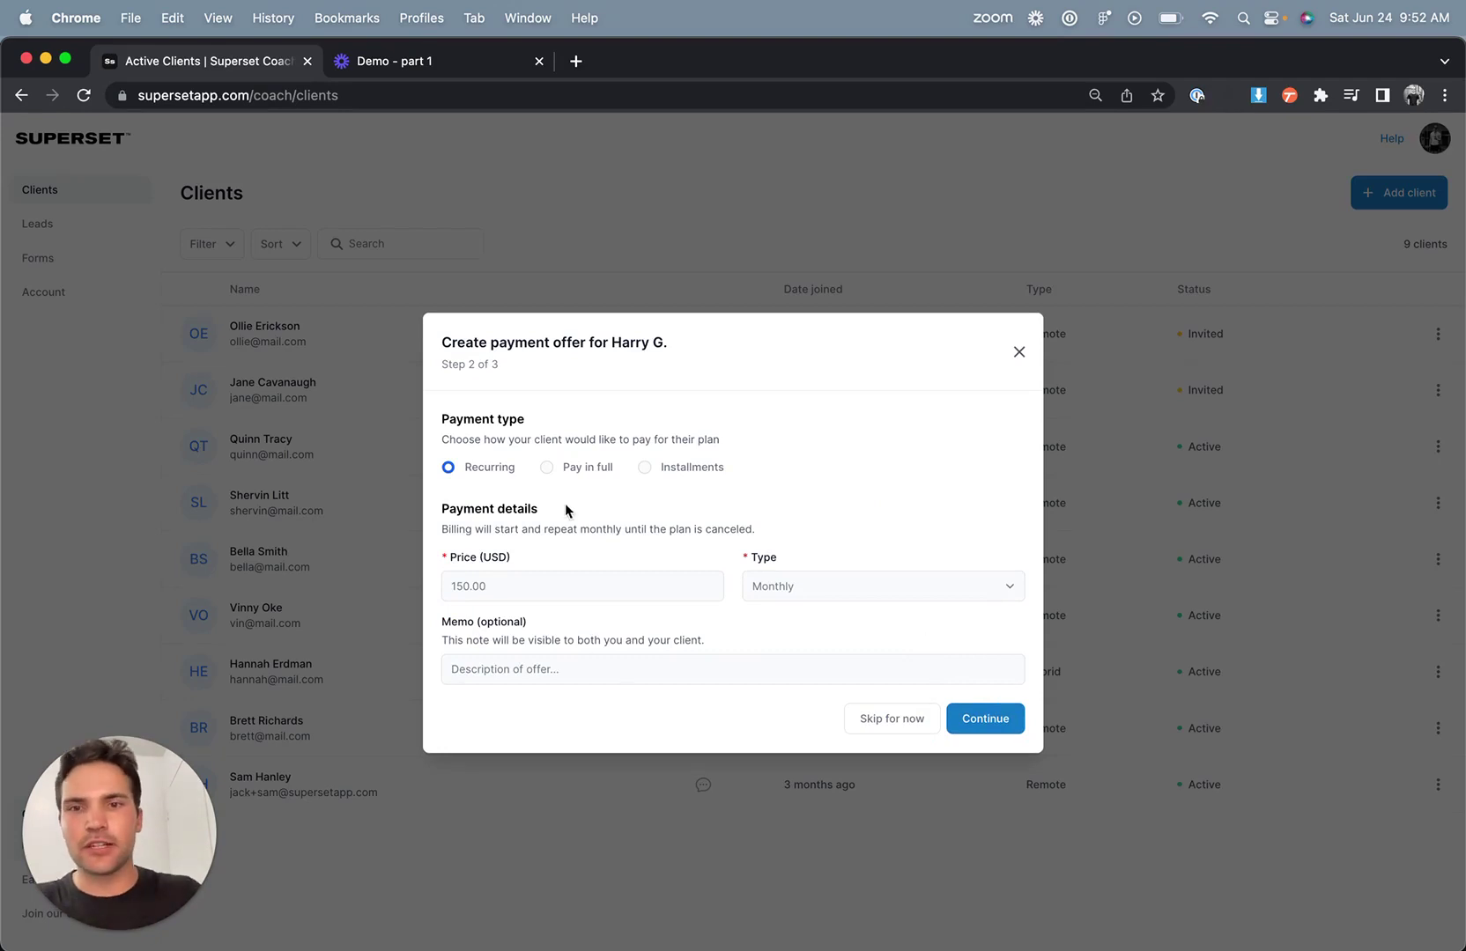
- Choose an Installments payment offer of $200 per payment
left_click(663, 470)
left_click(543, 596)
type("200")
left_click(846, 591)
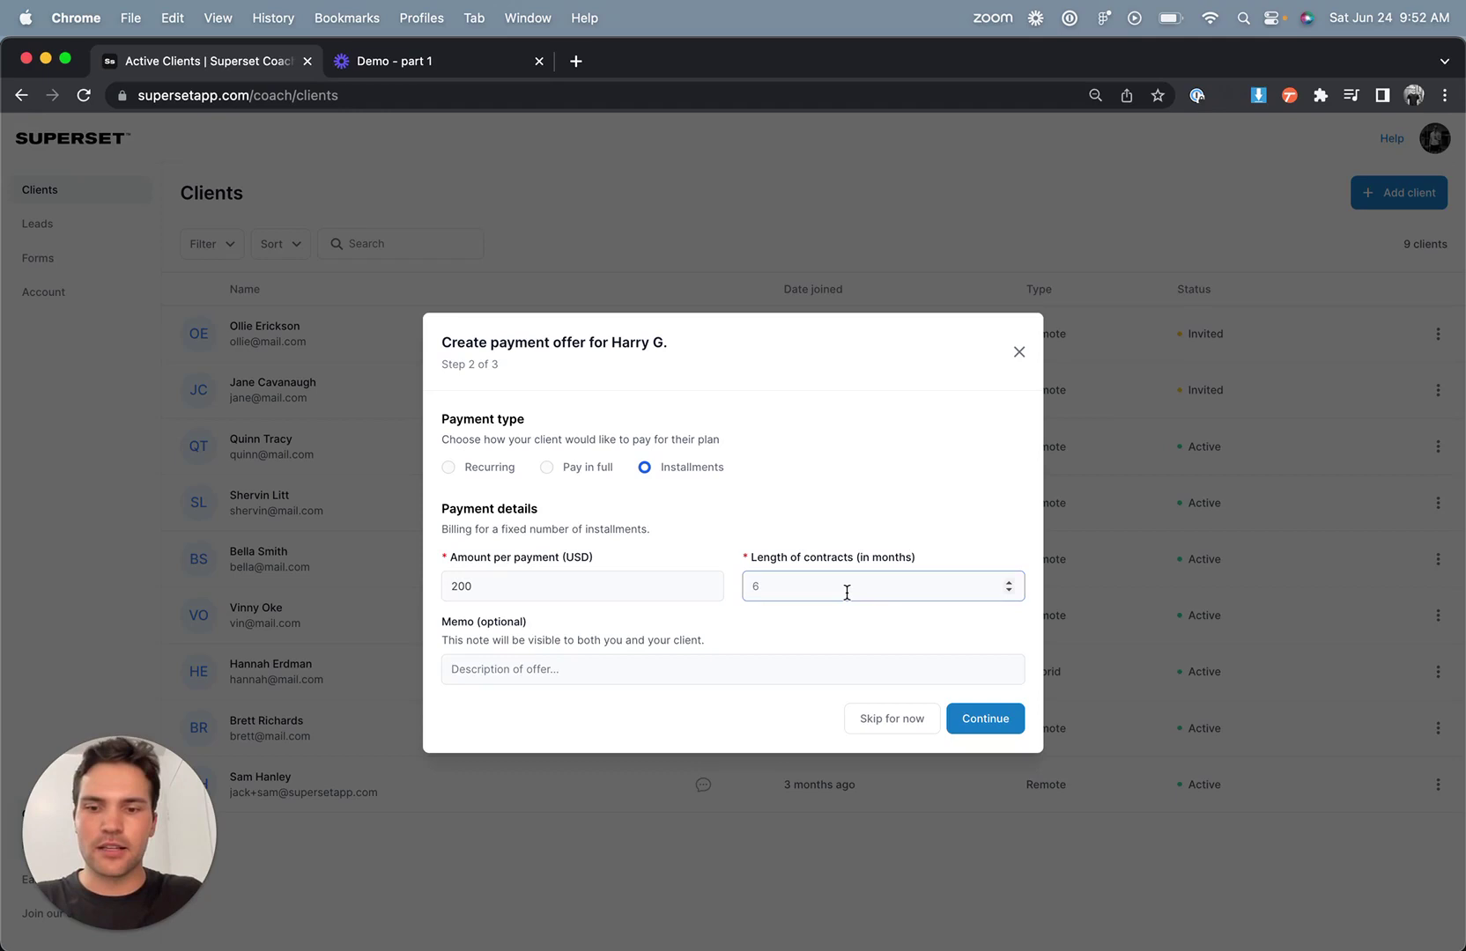
- Set the contract length to 4 and send the client the $200/month invitation email
type("4")
left_click(985, 719)
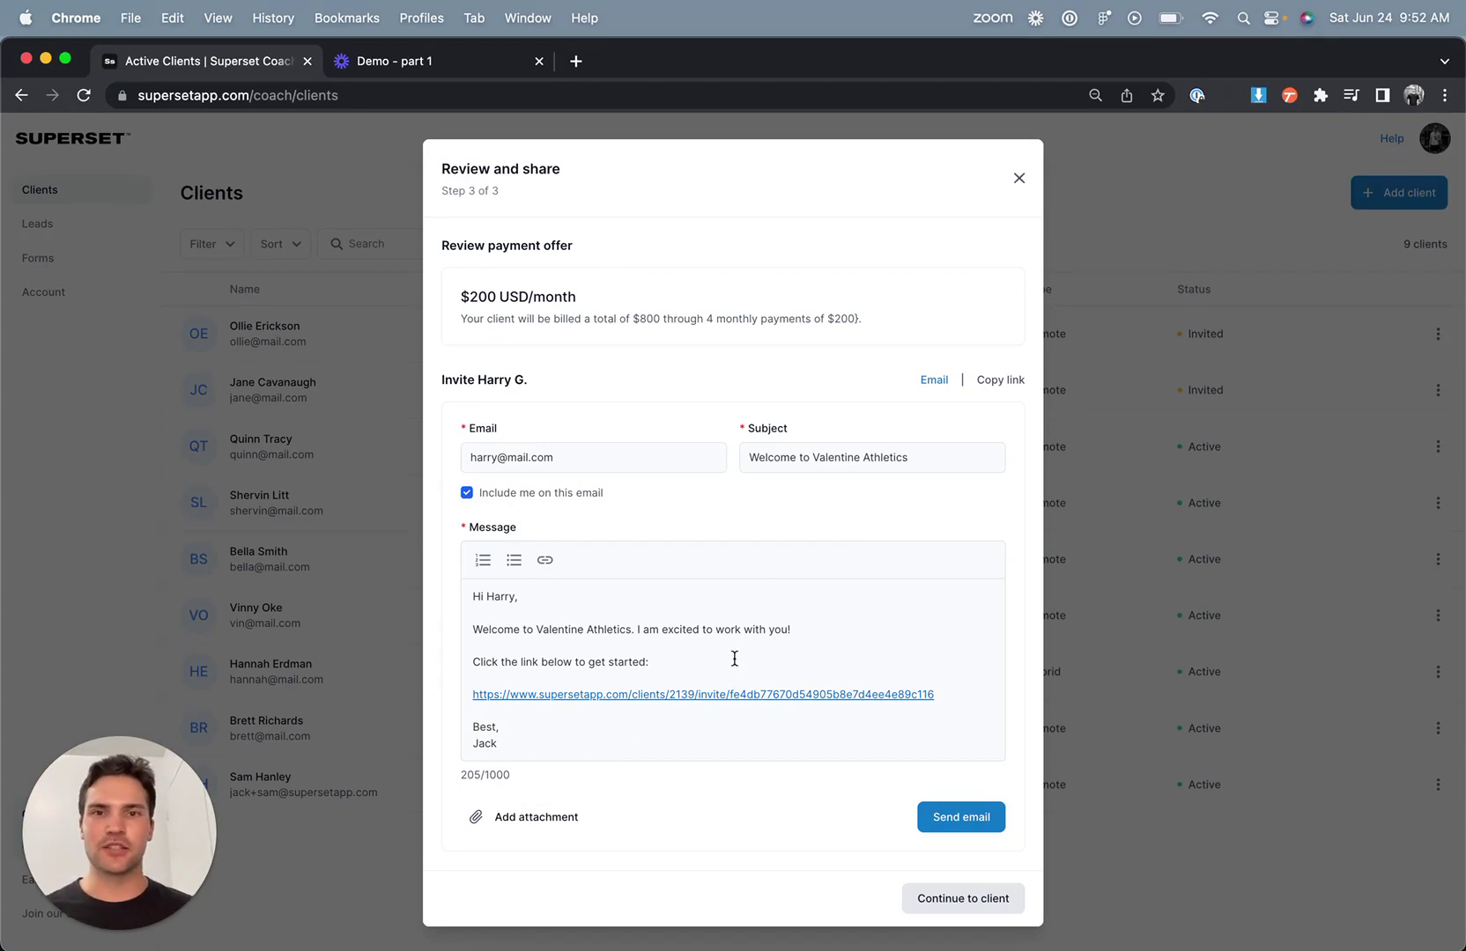
left_click(958, 817)
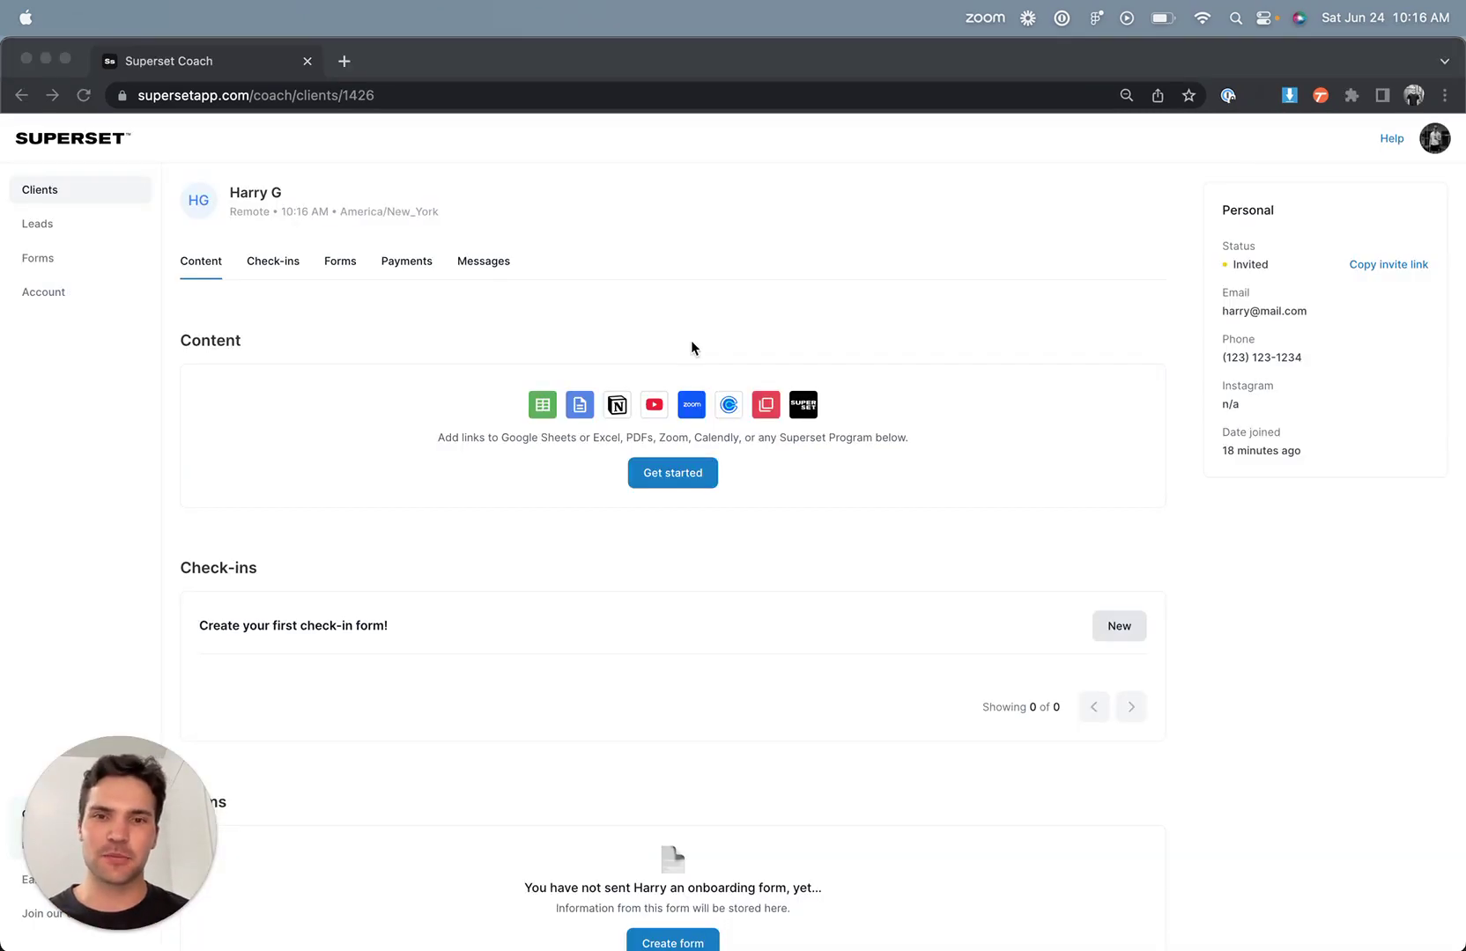
- Create an onboarding form without the gender, height, allergies and workout location questions
scroll(664, 364, "down", 3)
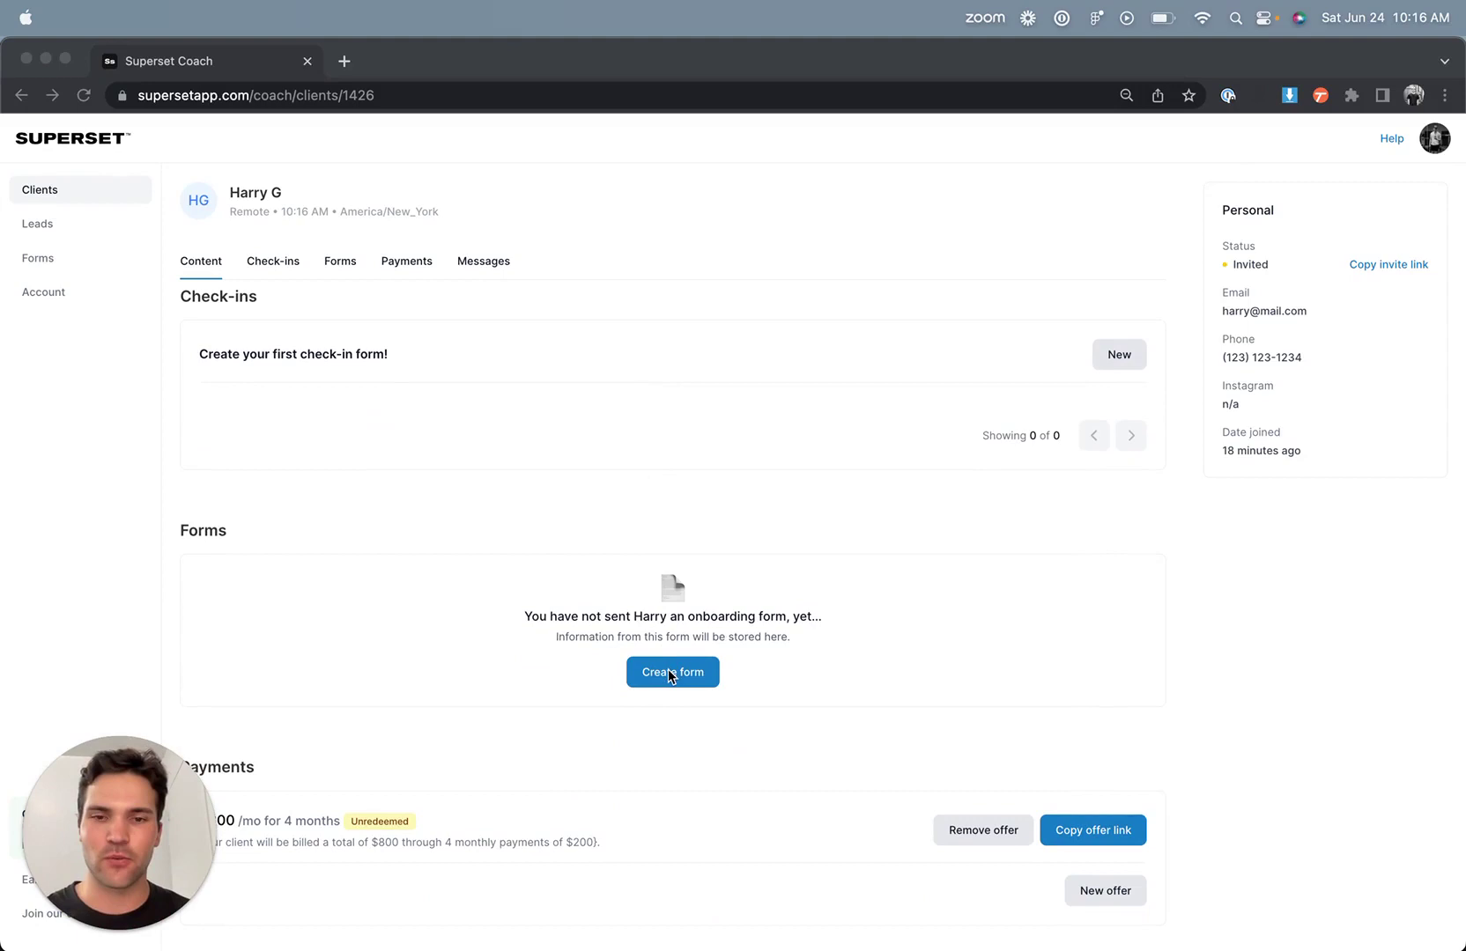
left_click(670, 673)
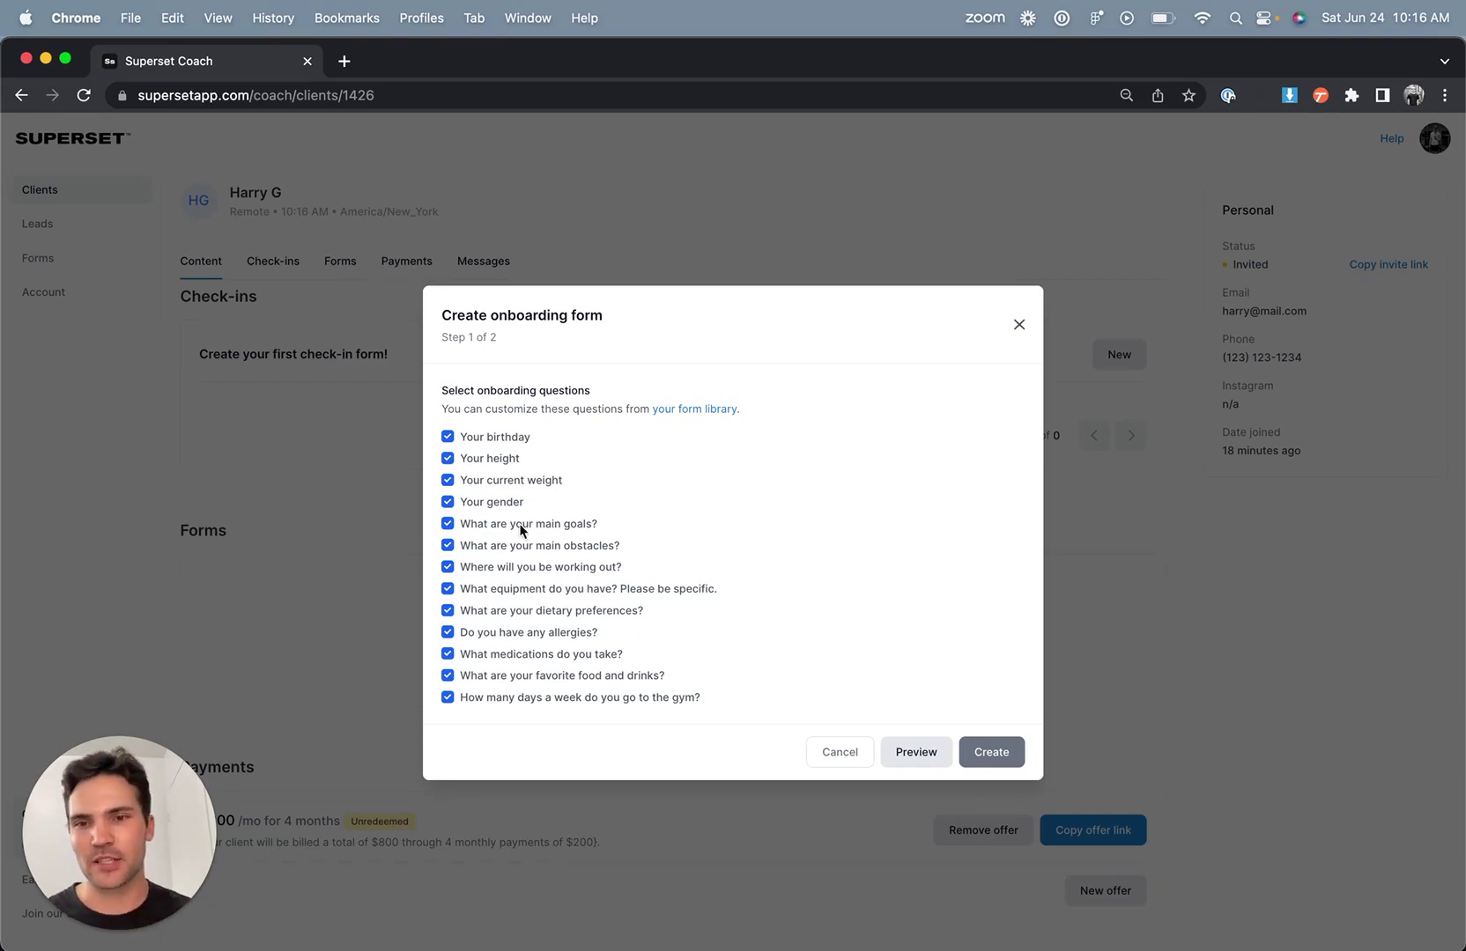
left_click(485, 504)
left_click(486, 460)
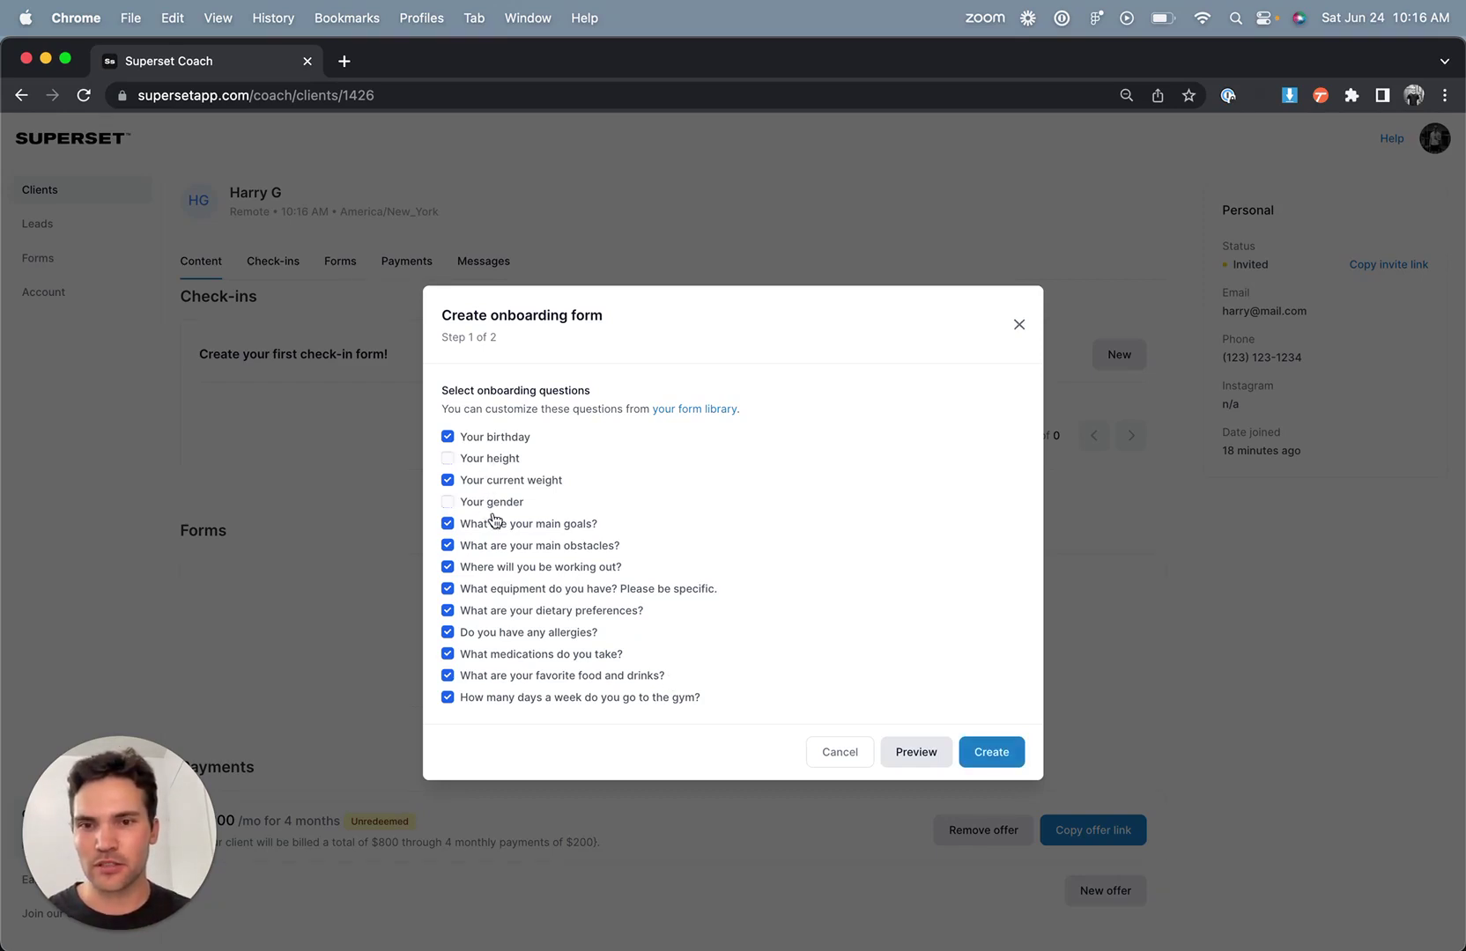
left_click(505, 634)
left_click(509, 568)
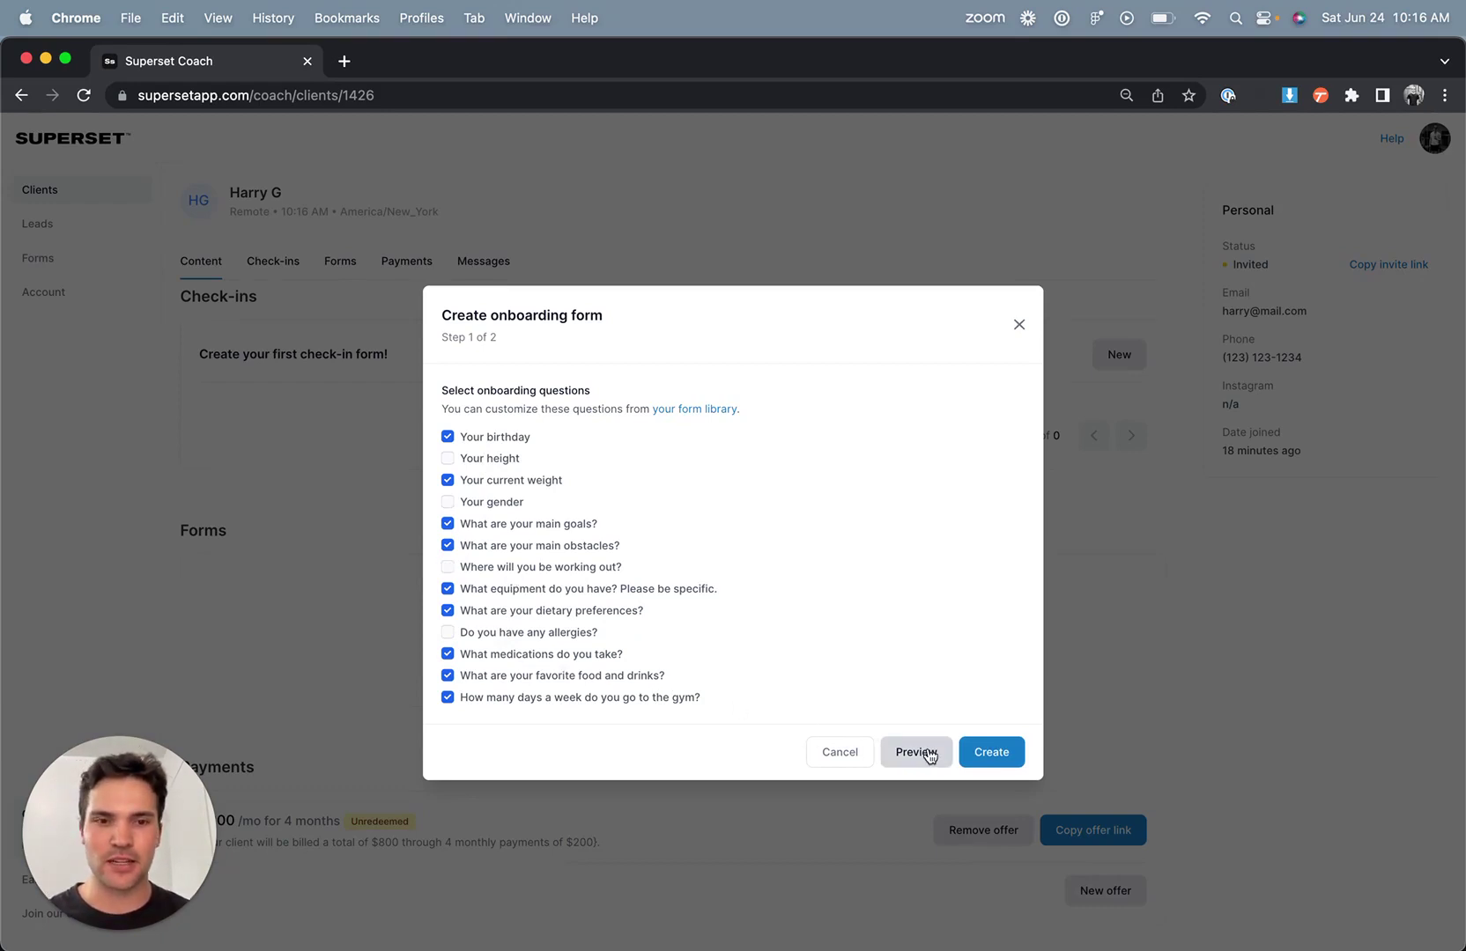
left_click(985, 754)
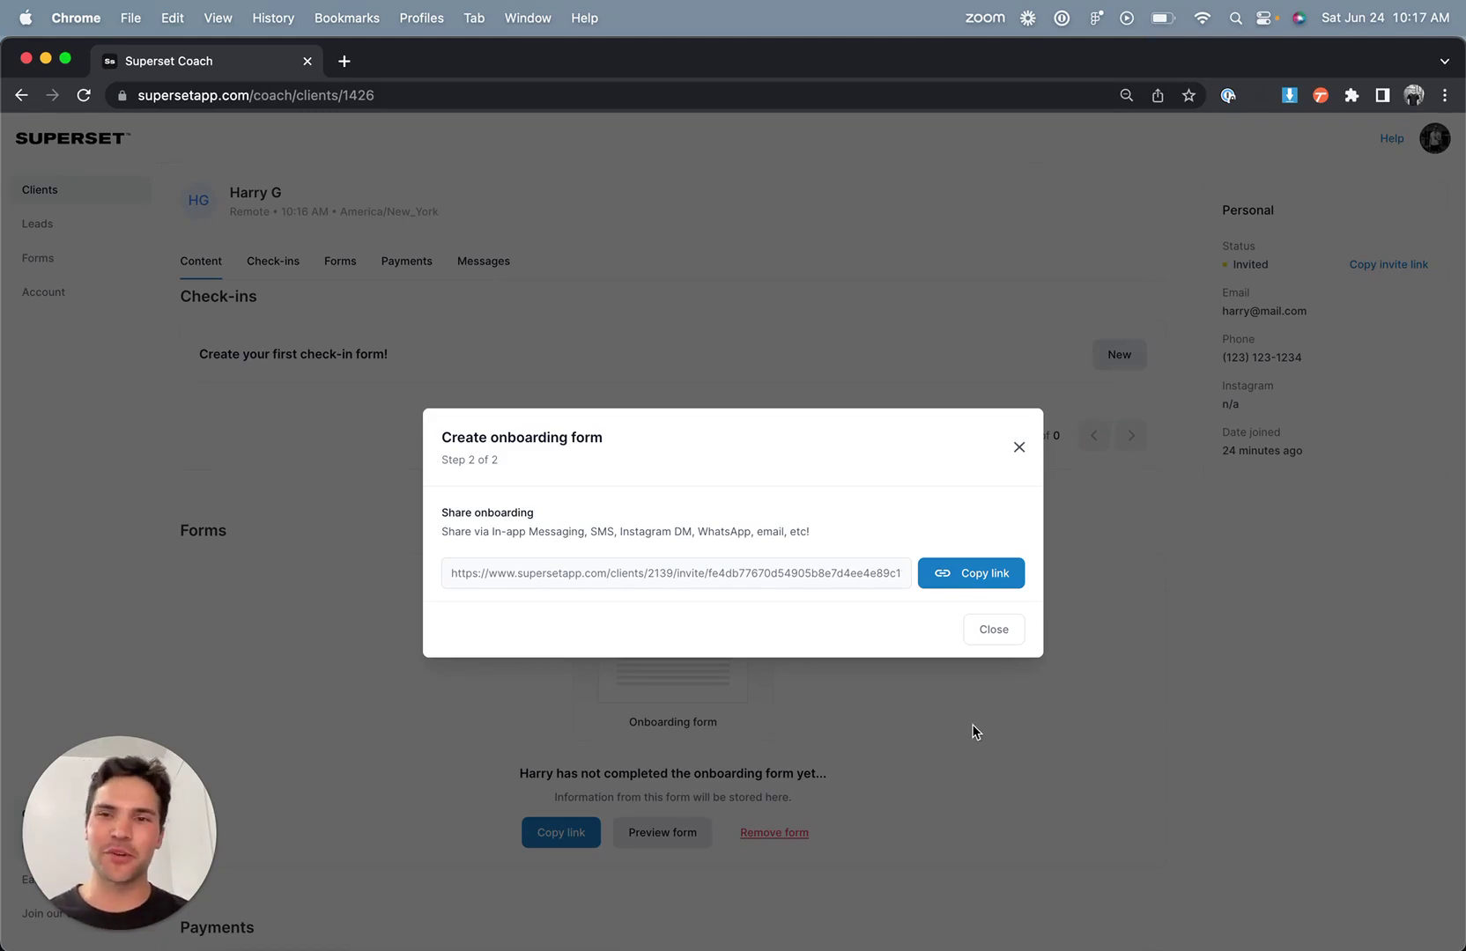
left_click(990, 627)
- From the Clients list, open an existing client and review their completed onboarding form
left_click(58, 195)
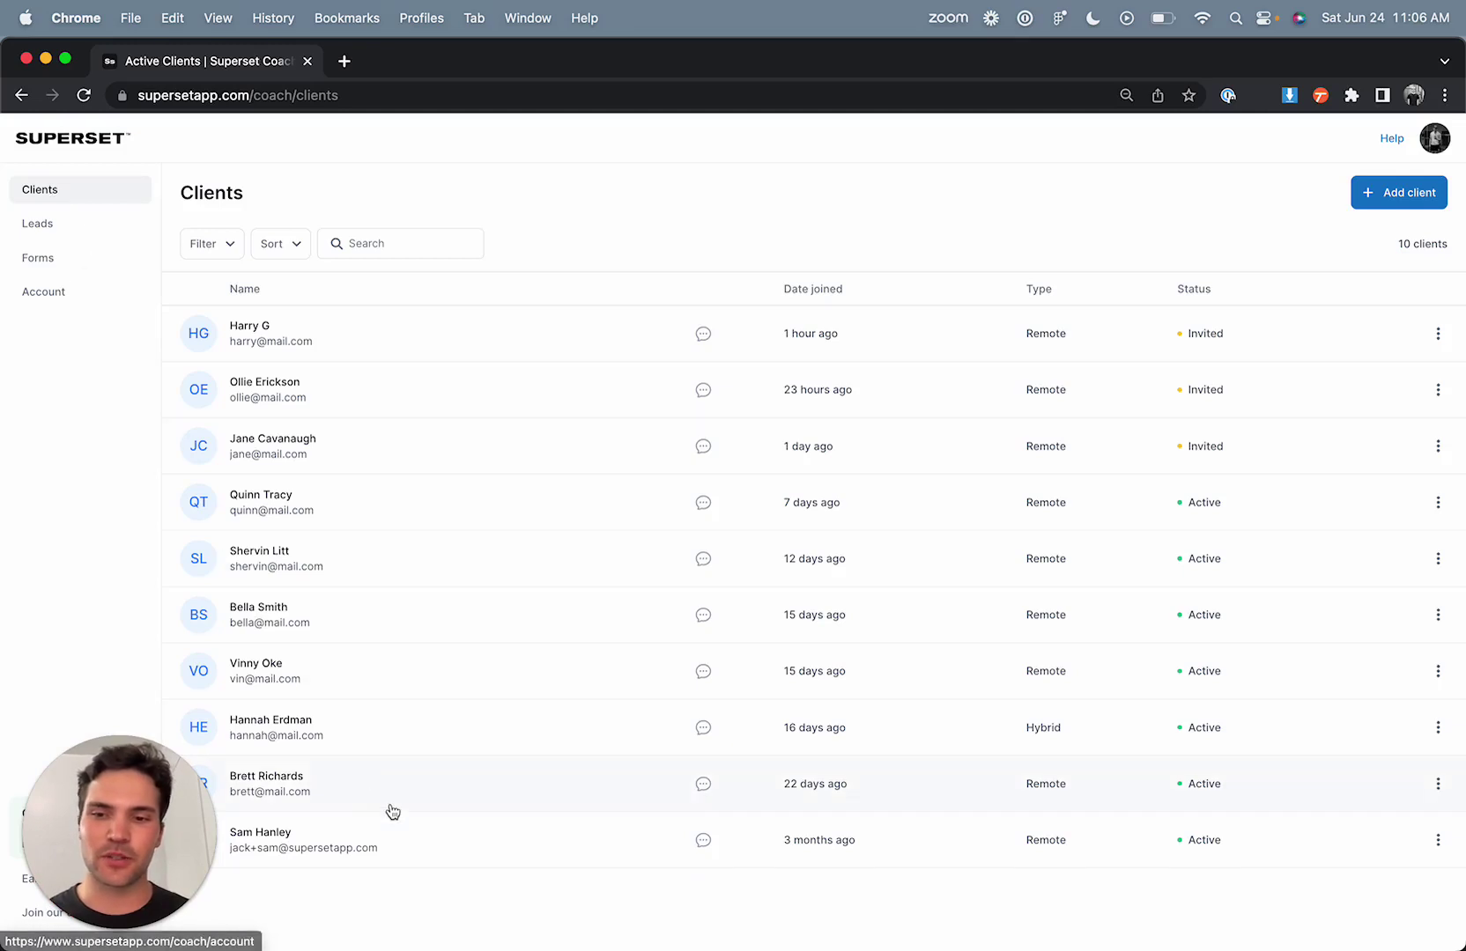
left_click(412, 854)
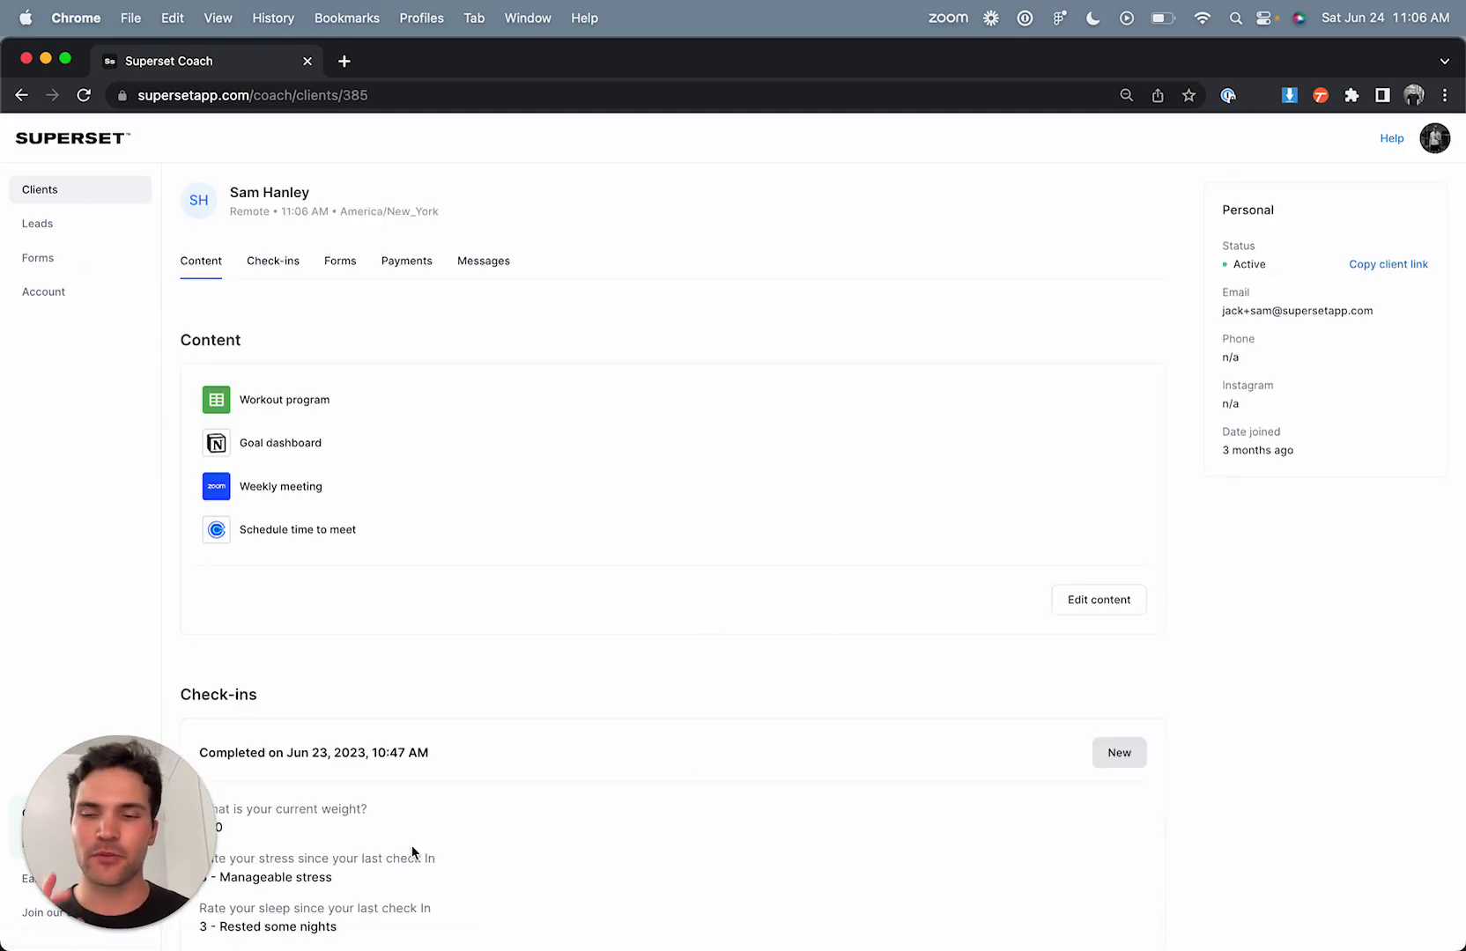
scroll(486, 623, "down", 5)
scroll(489, 631, "down", 5)
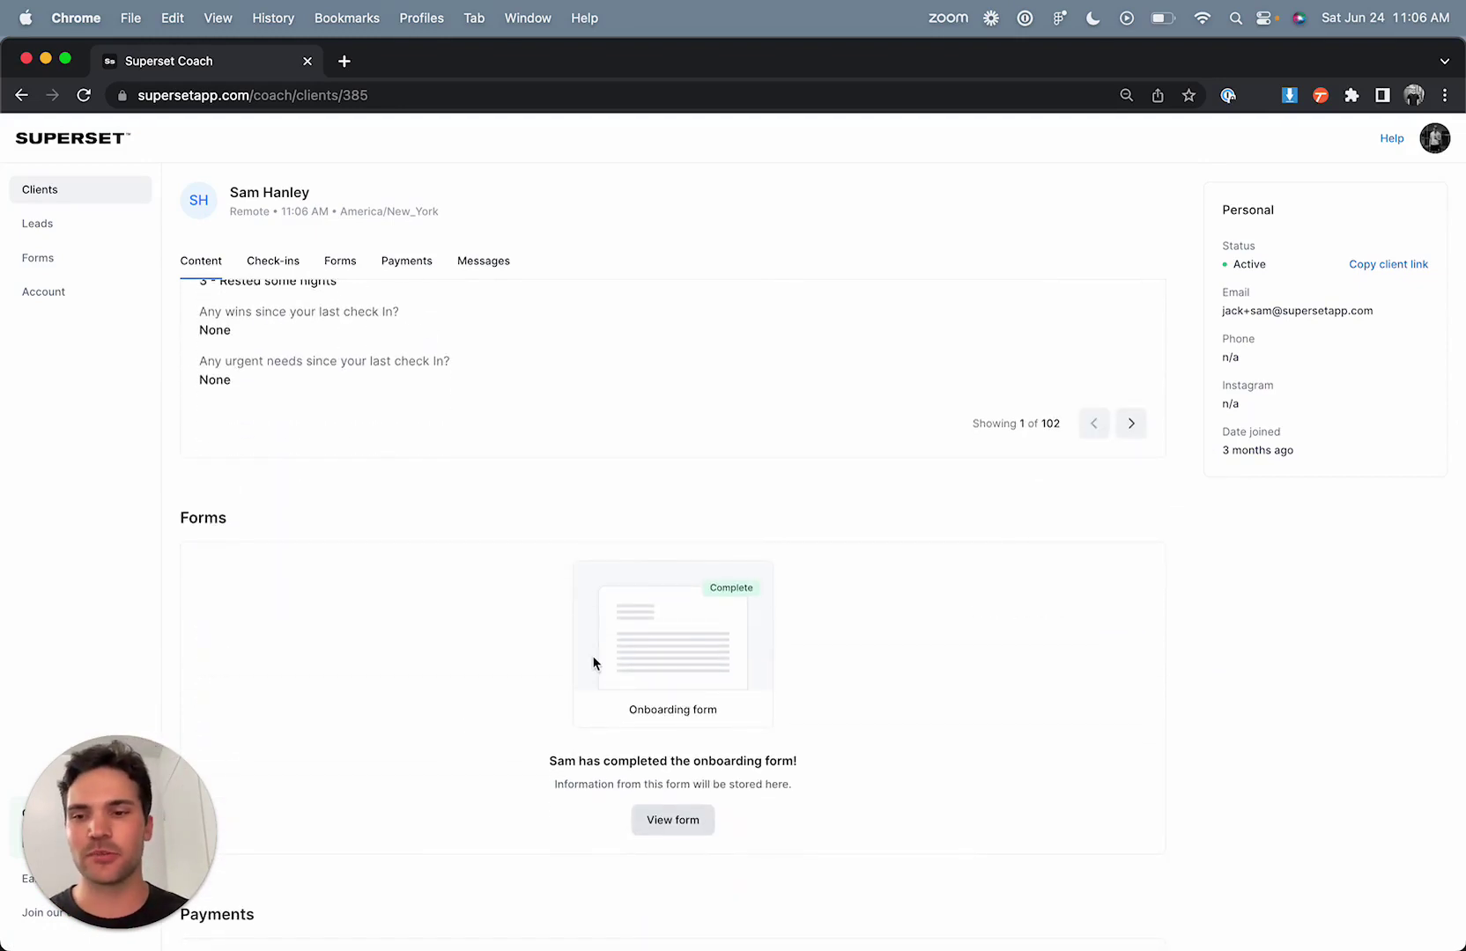
left_click(669, 831)
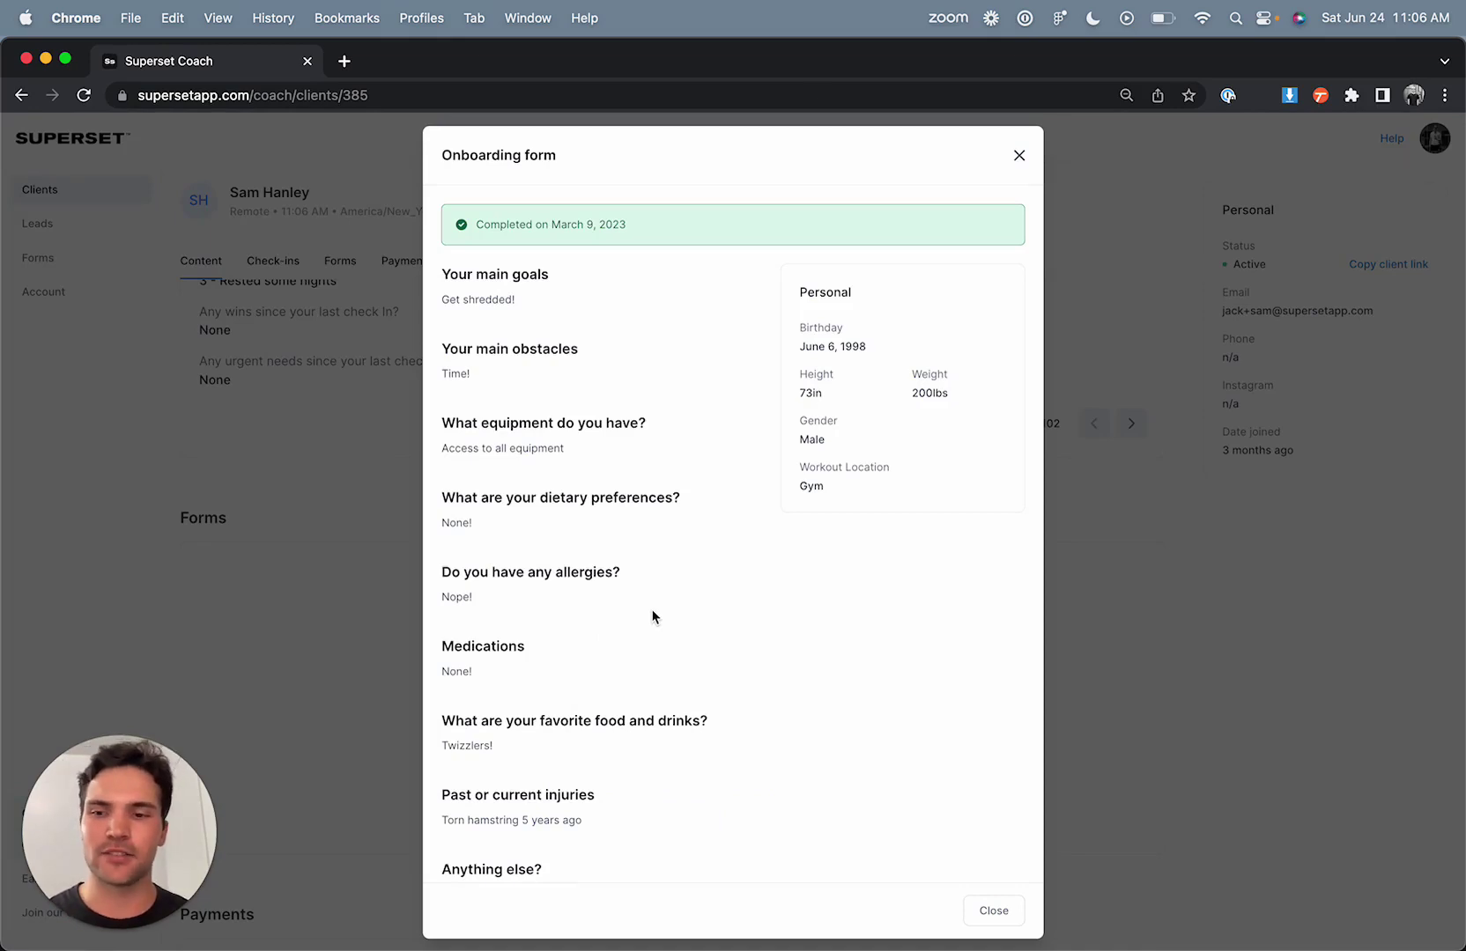
left_click(1018, 155)
scroll(794, 526, "up", 7)
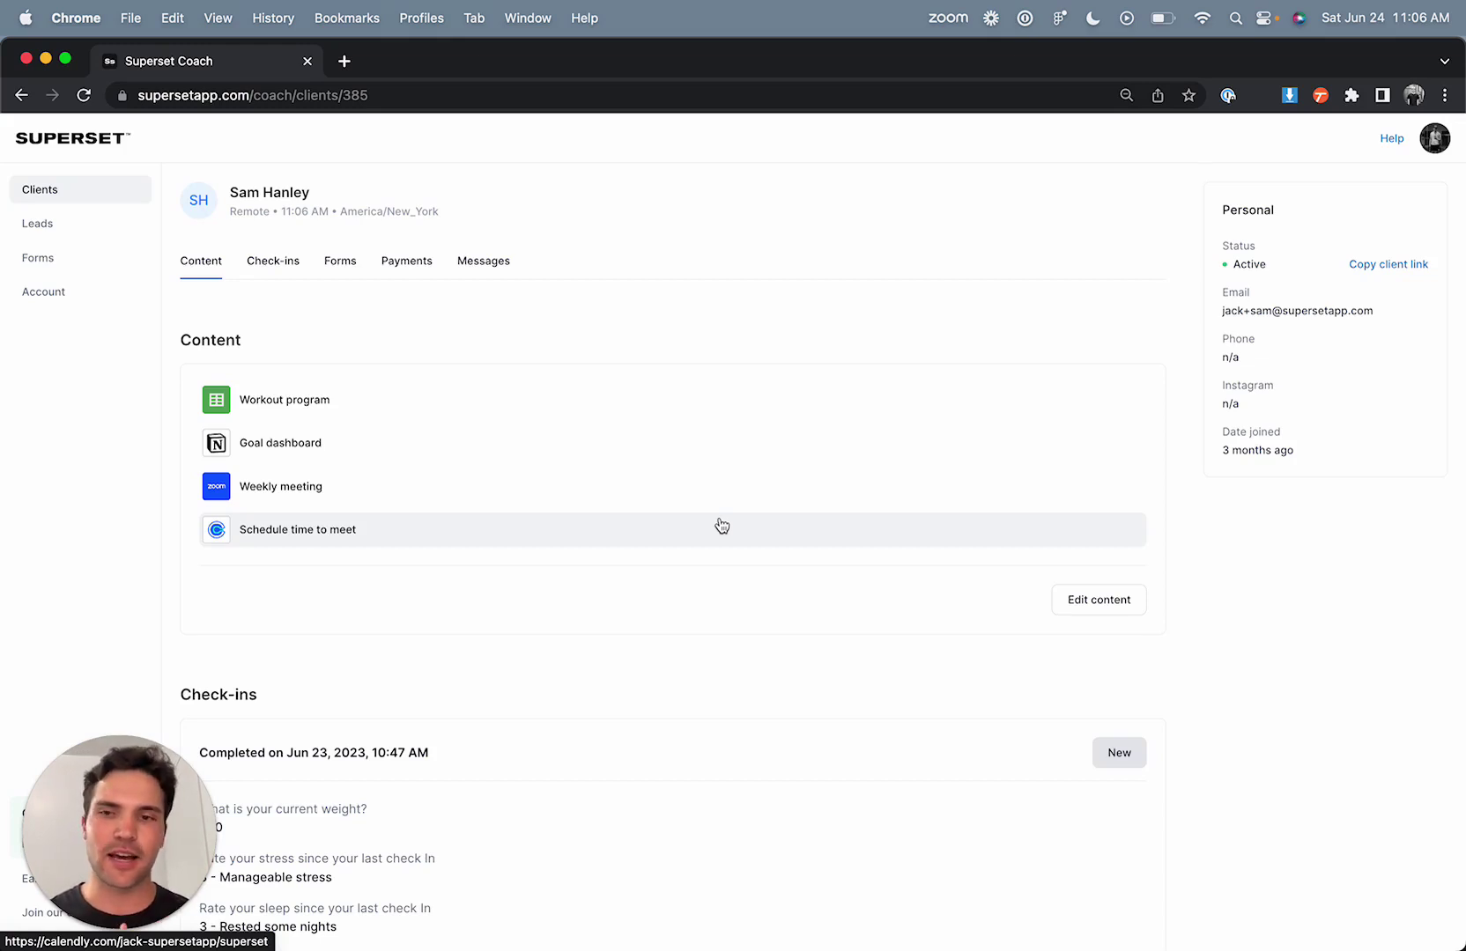
- Save the client's four content links and bring the Check-ins section into view
left_click(1085, 603)
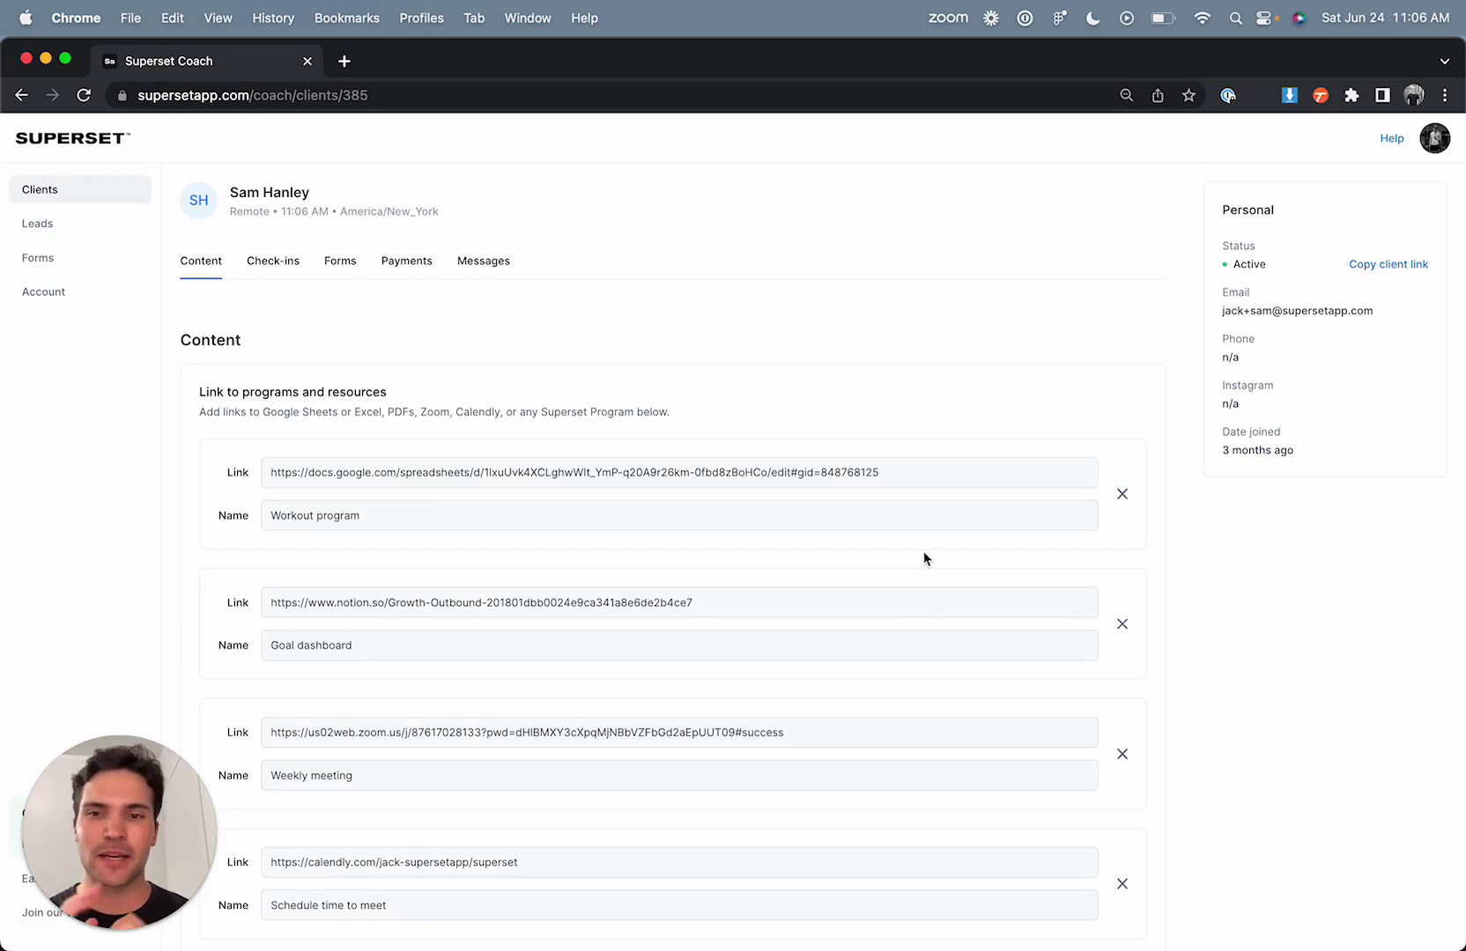
scroll(924, 553, "down", 5)
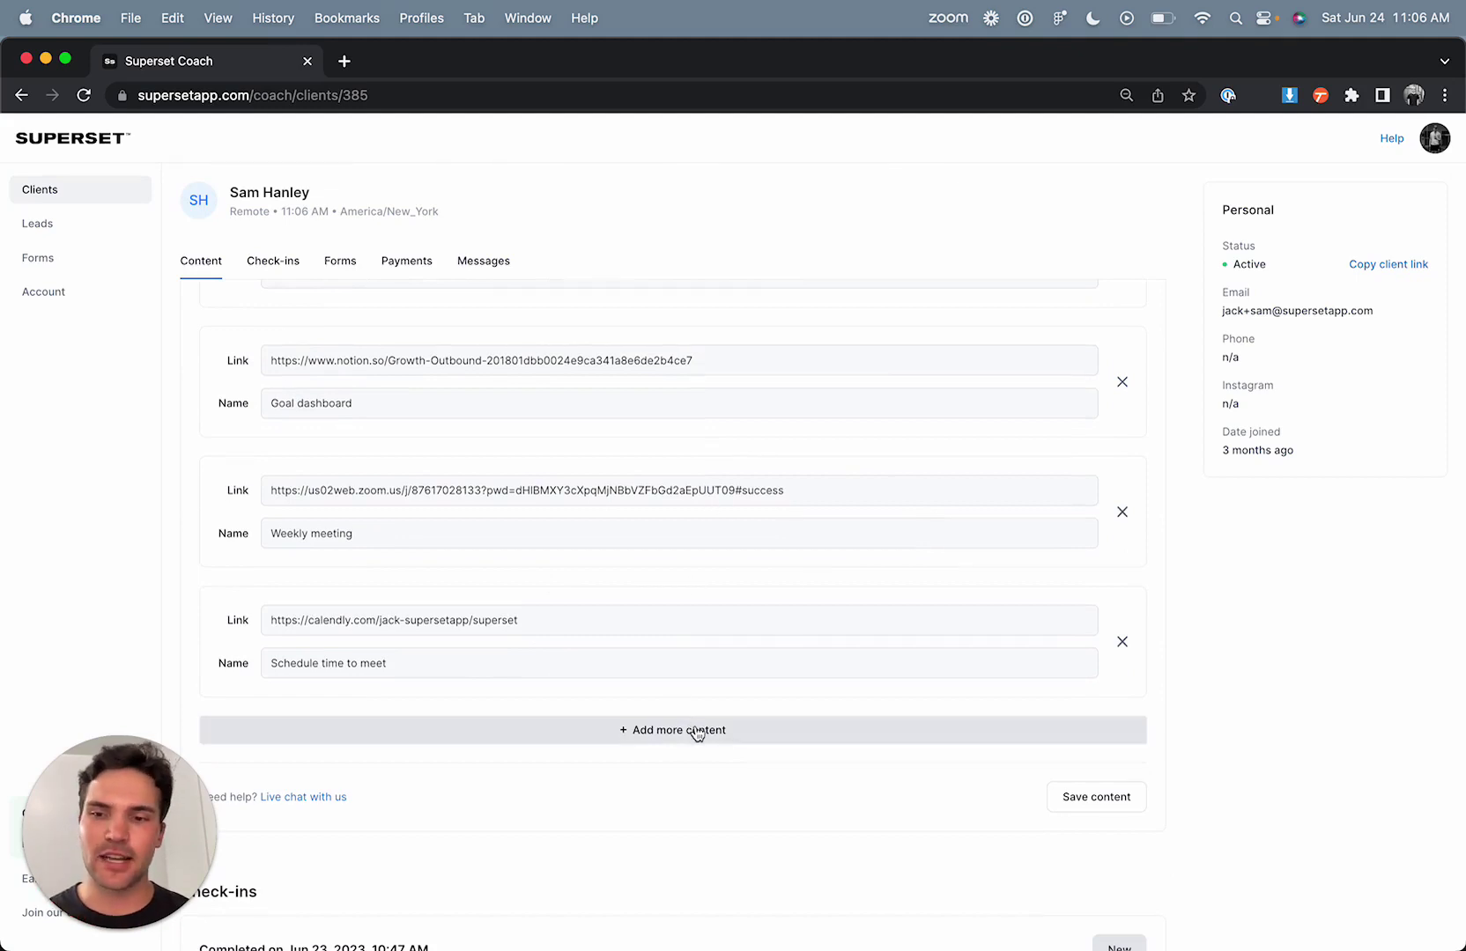
left_click(1106, 797)
scroll(783, 704, "up", 5)
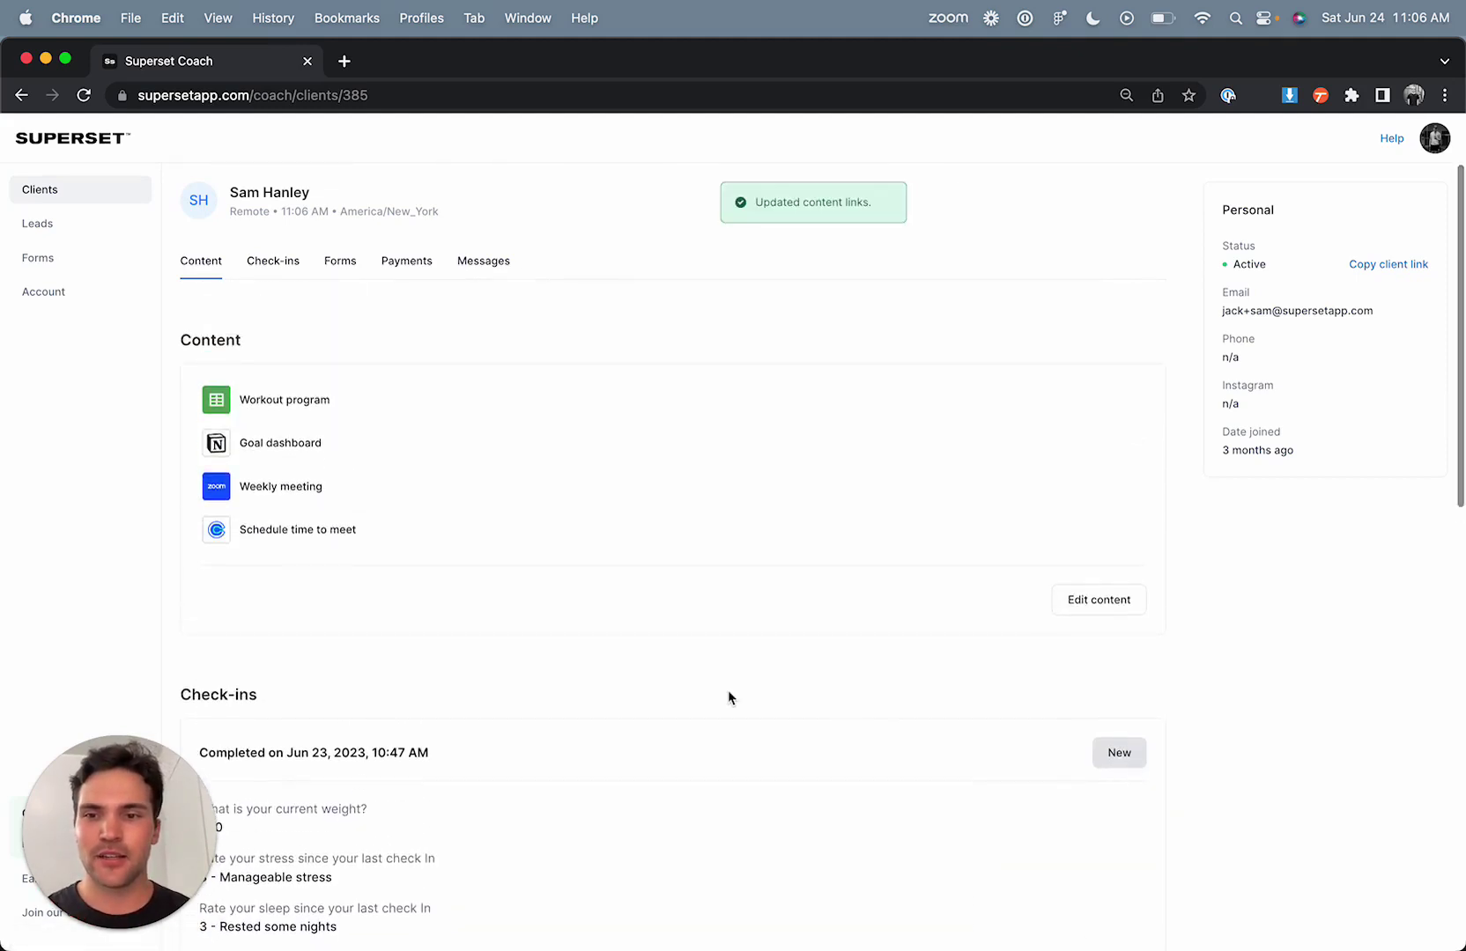
scroll(729, 698, "down", 5)
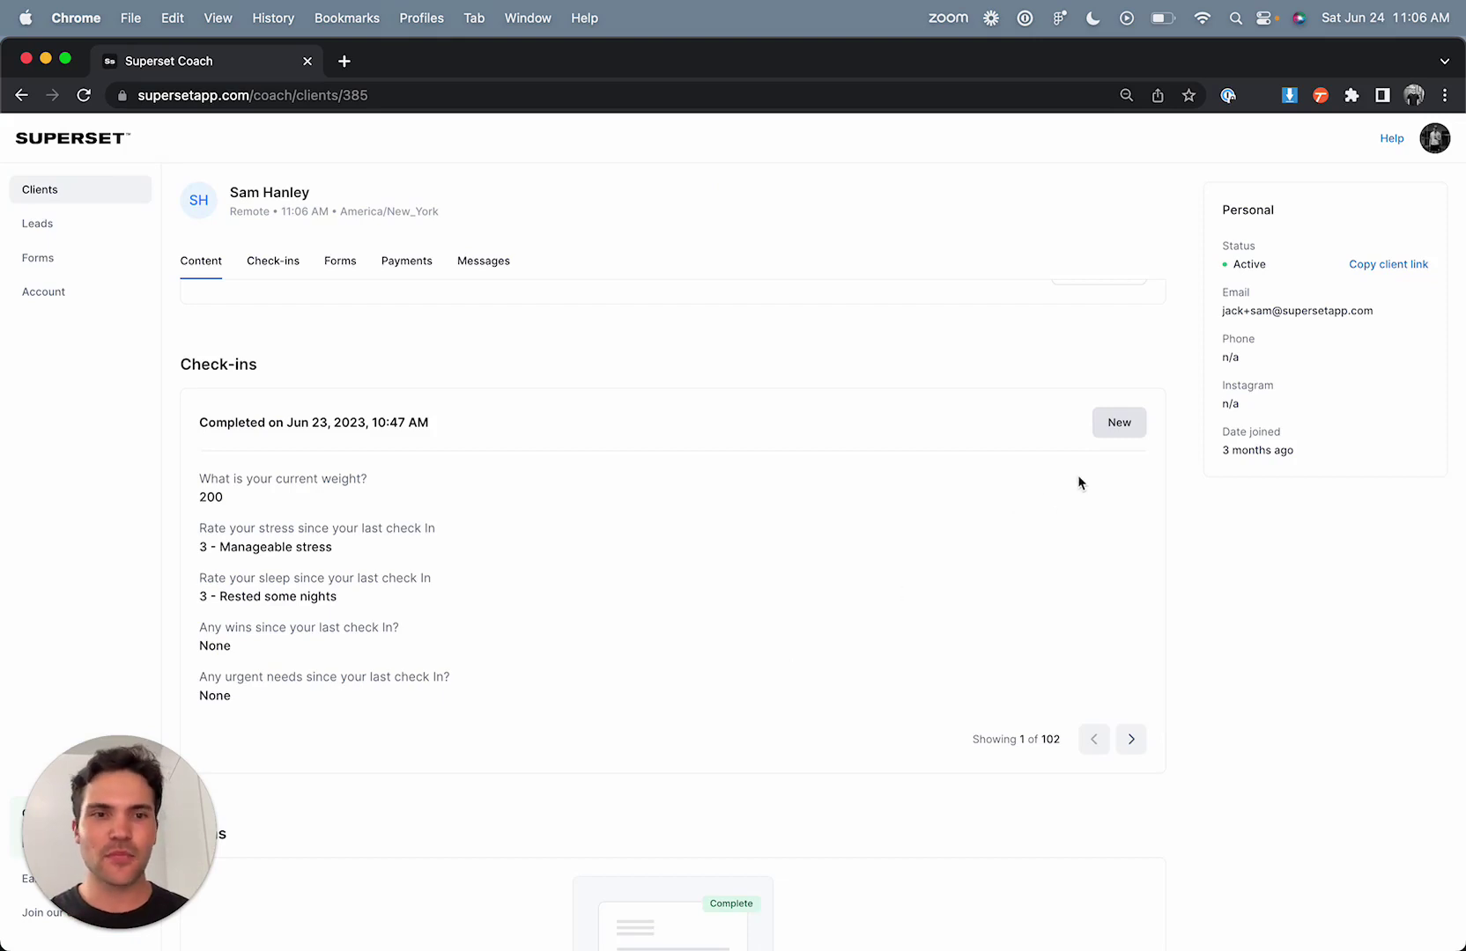
- Create a new check-in without the energy, sleep, challenges and mood questions
left_click(1130, 428)
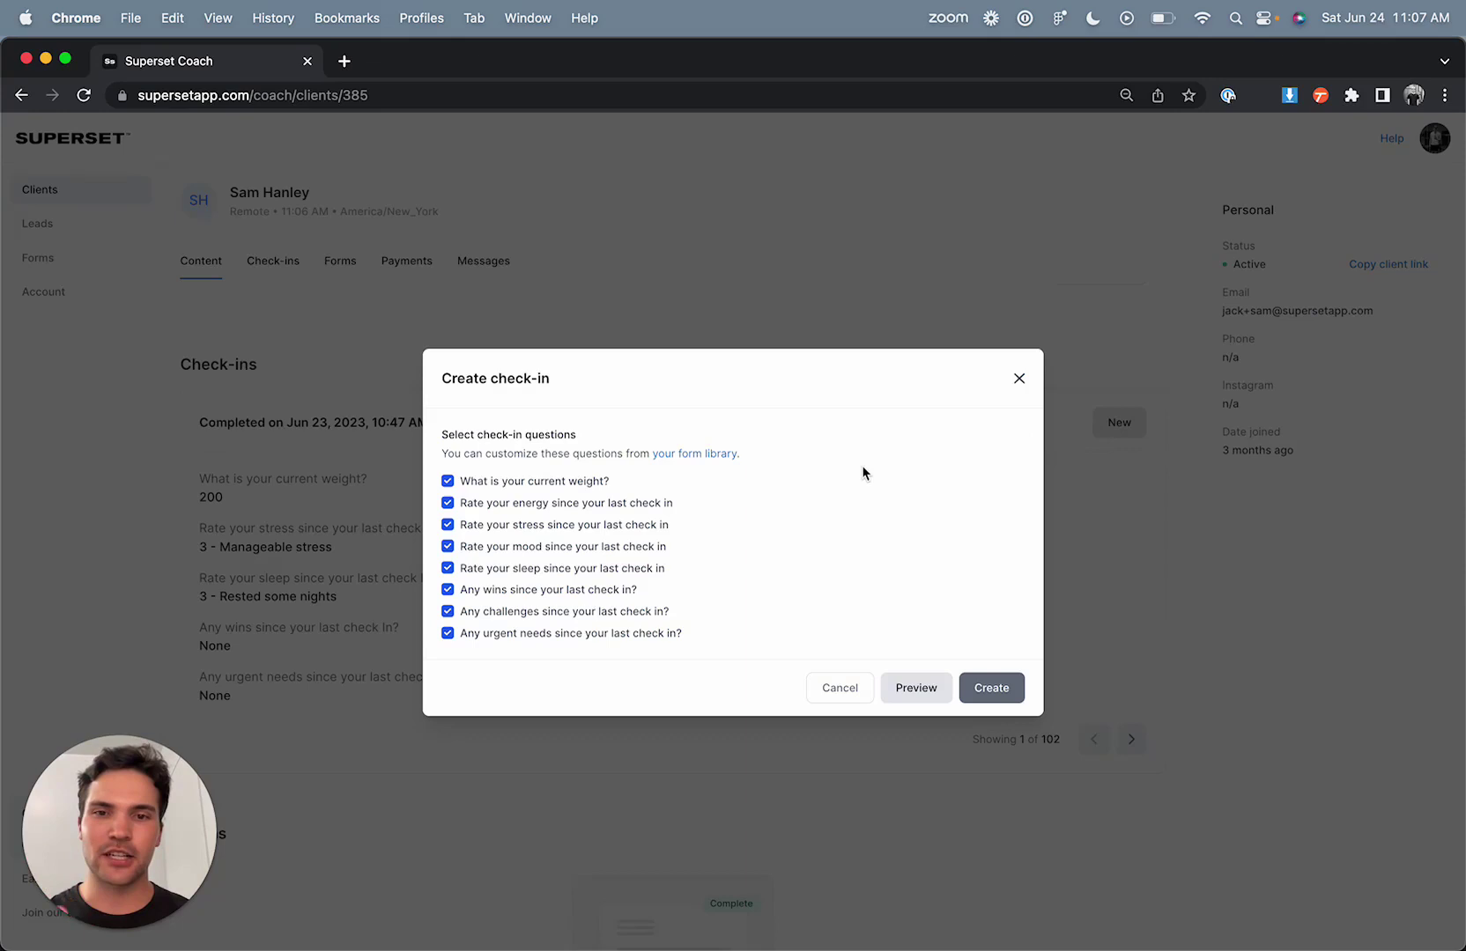
left_click(564, 503)
left_click(561, 573)
left_click(558, 614)
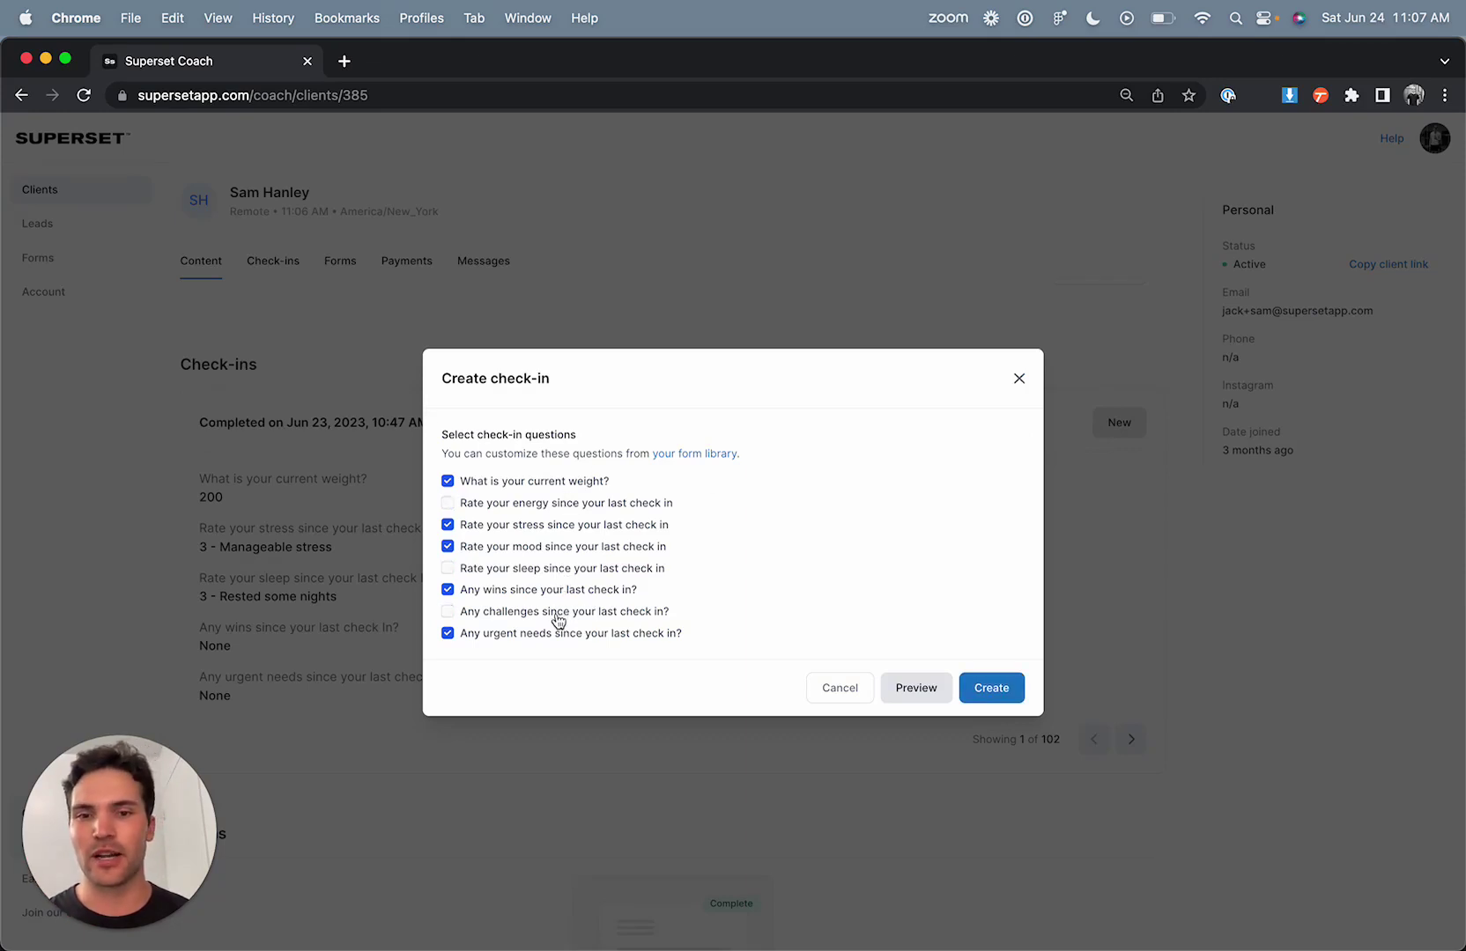
left_click(597, 548)
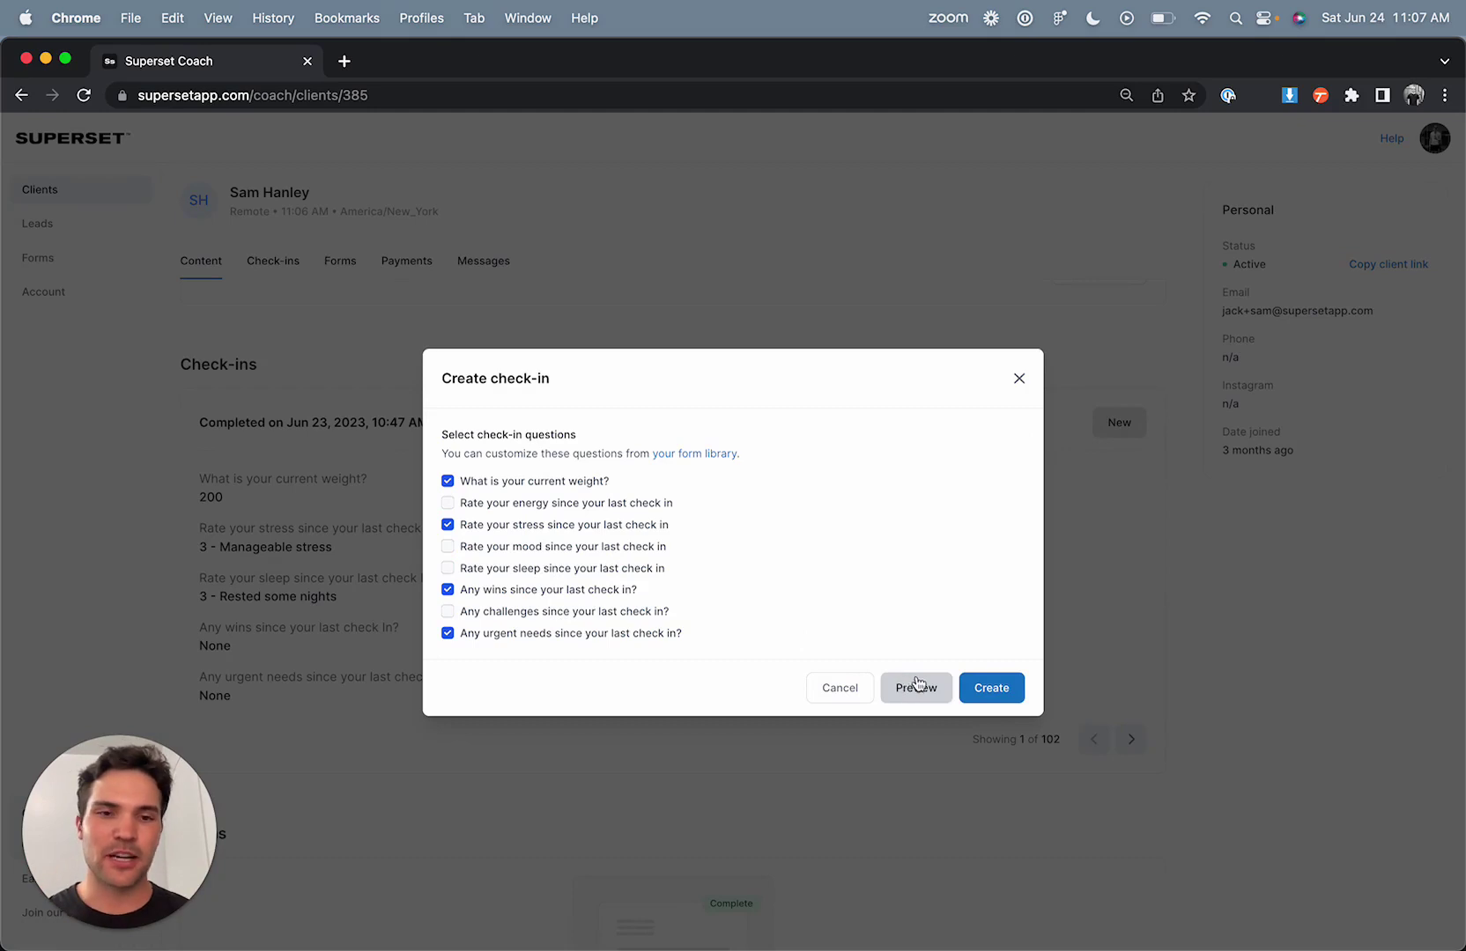
left_click(989, 689)
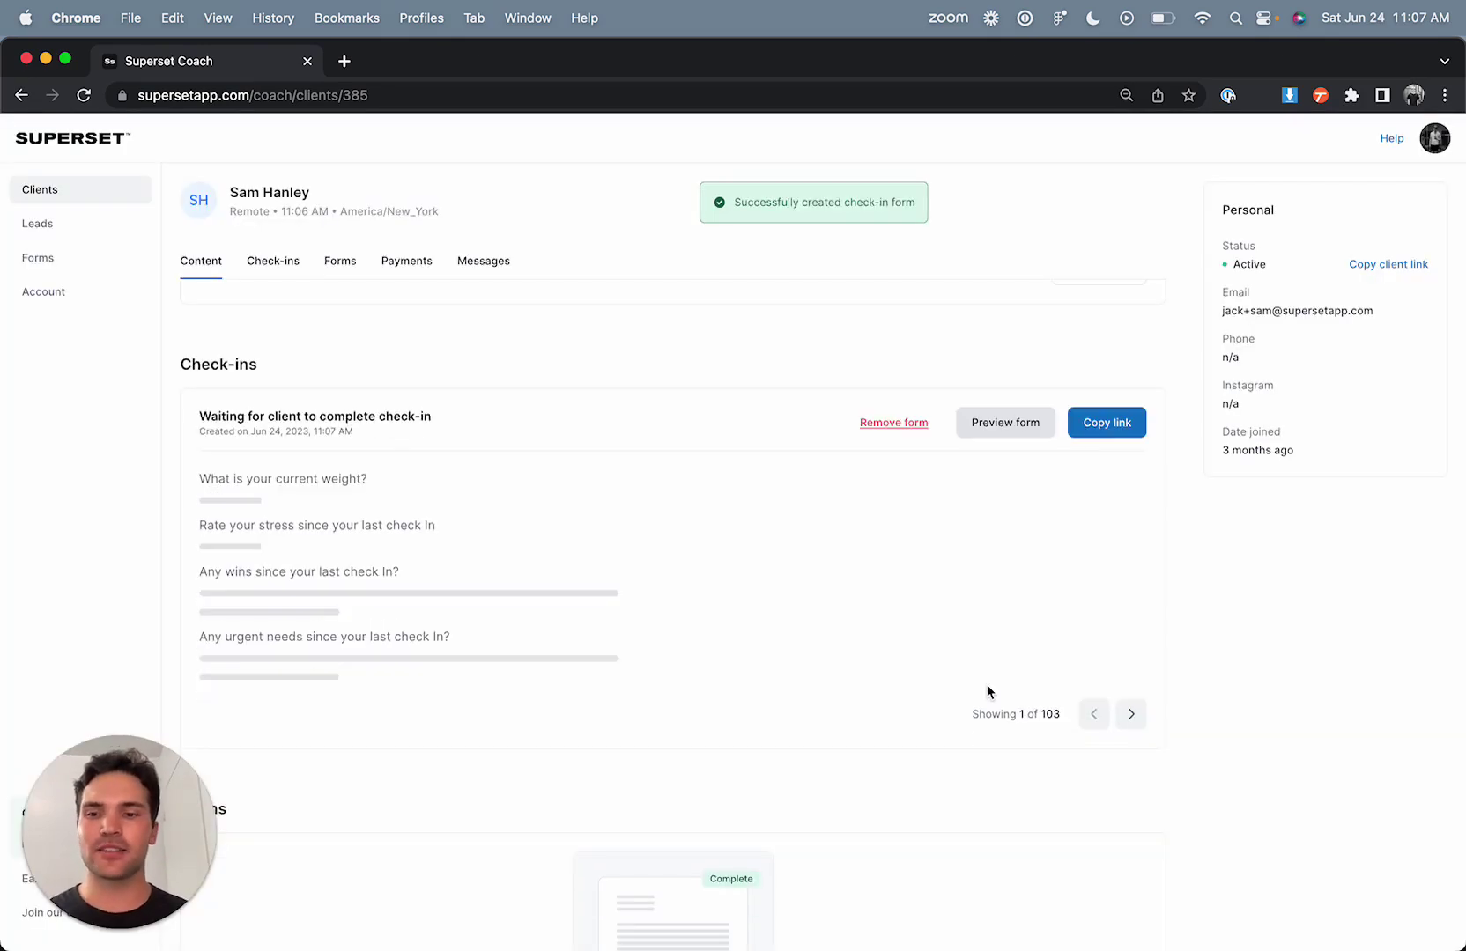